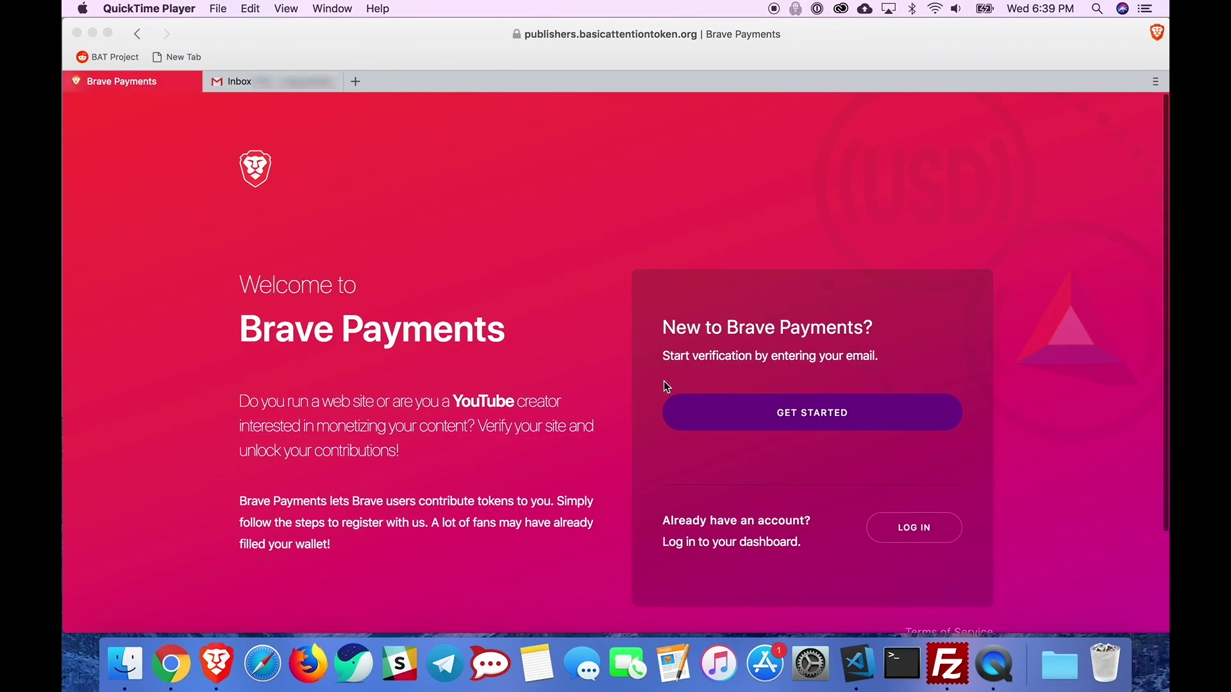
Step: Bring Brave forward, choose Get Started, and submit an email address for an access link
{"action": "left_click", "coordinate": [747, 425]}
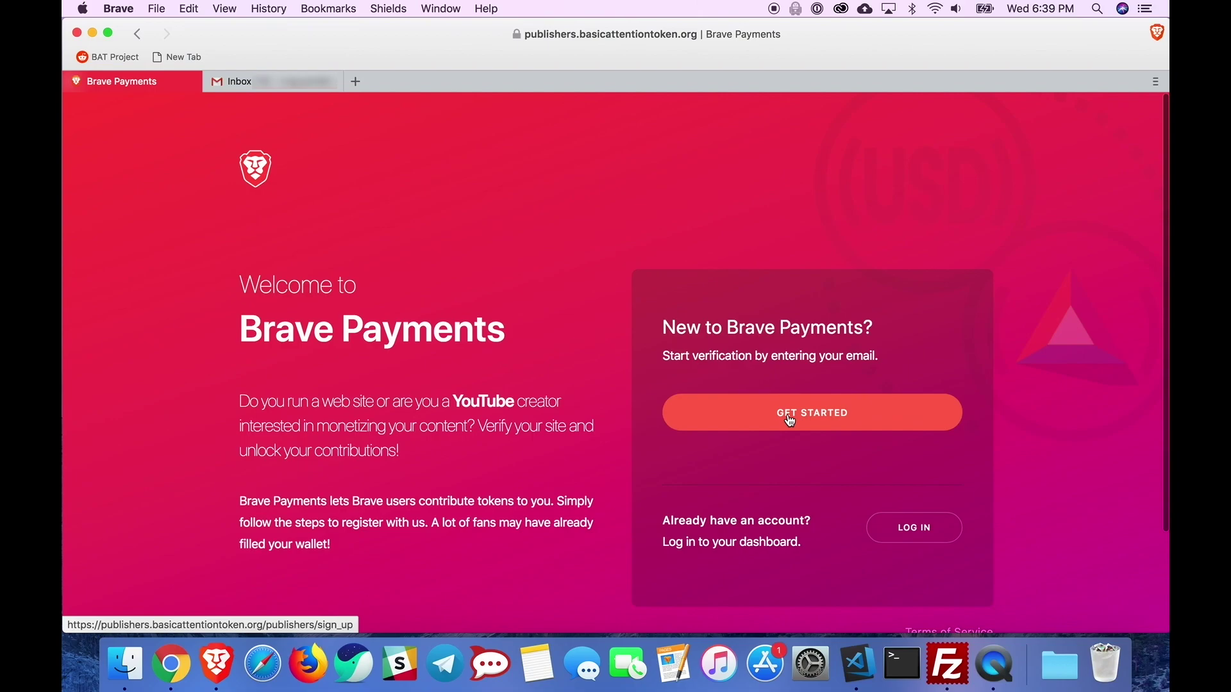
{"action": "left_click", "coordinate": [789, 420]}
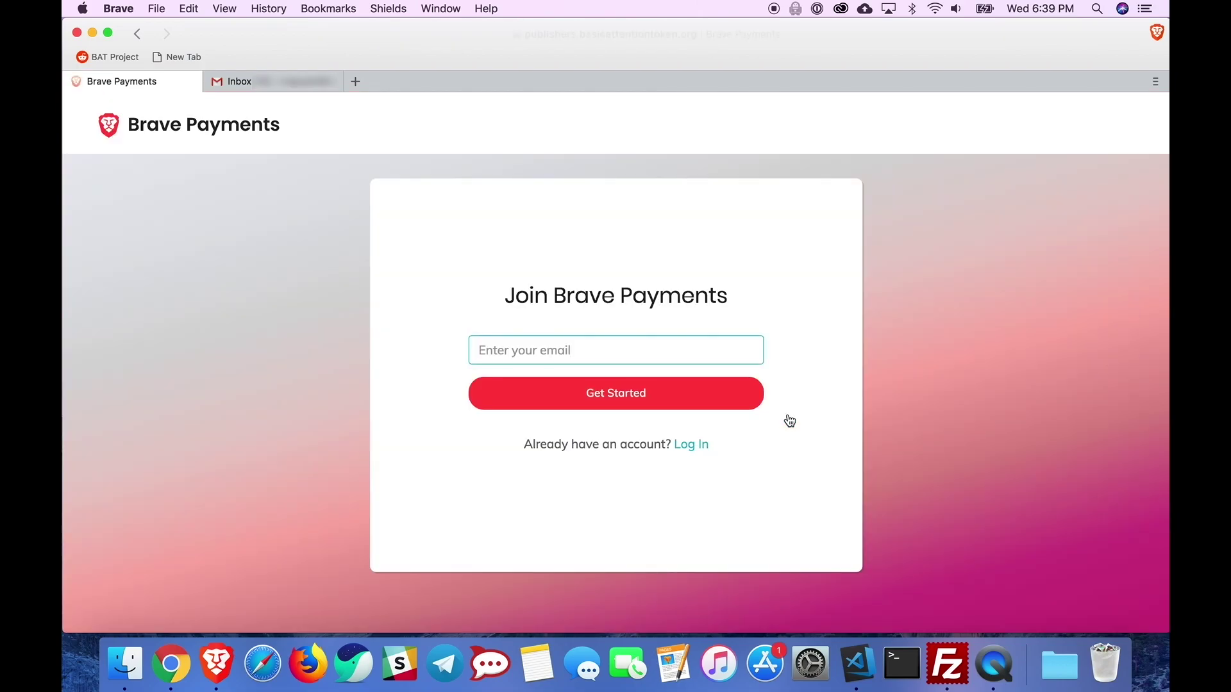
{"action": "type", "text": "email"}
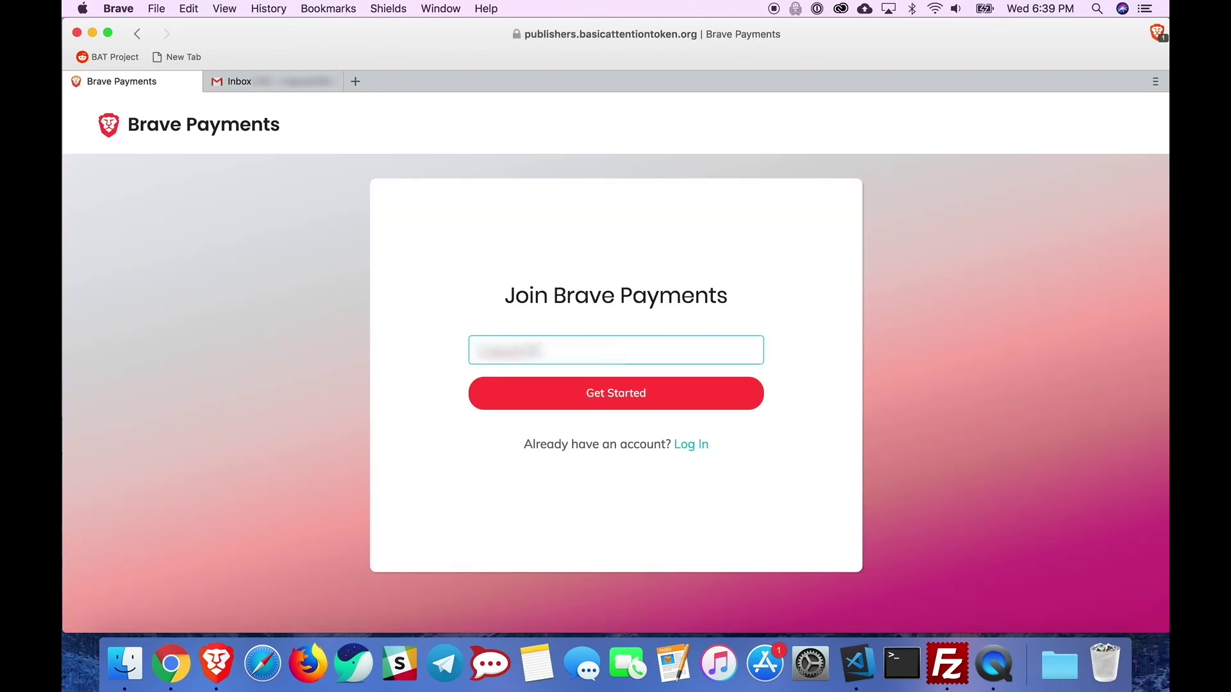
{"action": "type", "text": "address"}
{"action": "key", "text": "Return"}
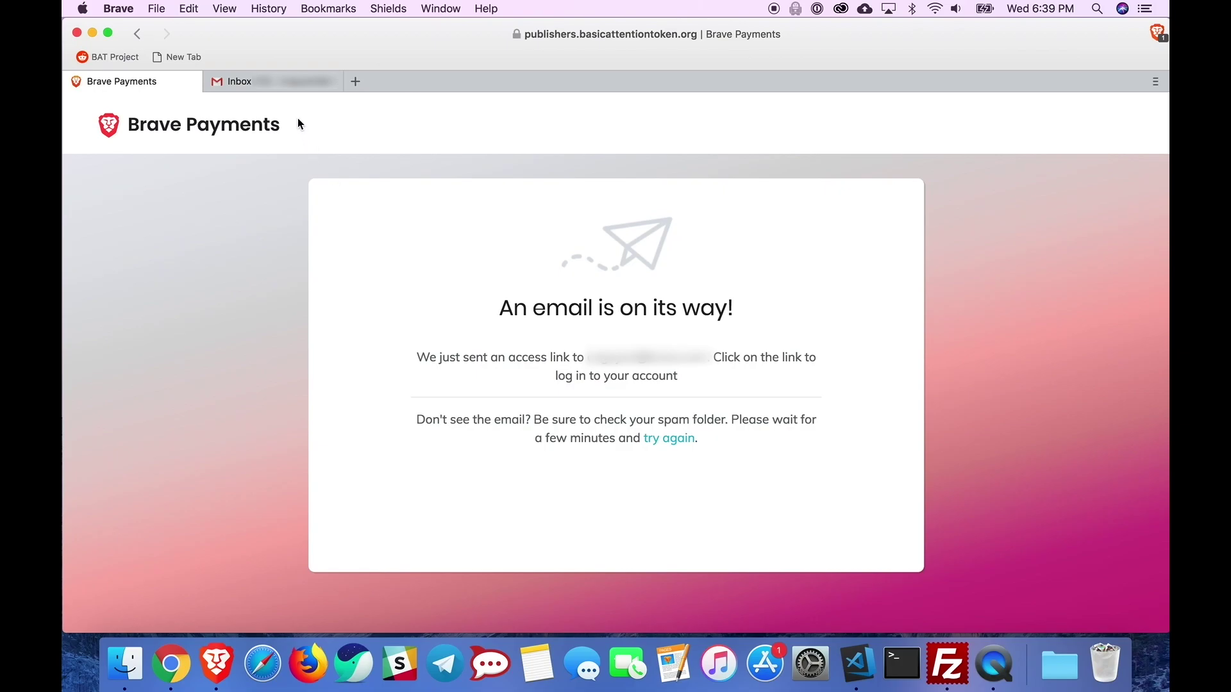
Step: Open the 'Brave Publisher email confirmation' message from the Gmail inbox
{"action": "left_click", "coordinate": [289, 87]}
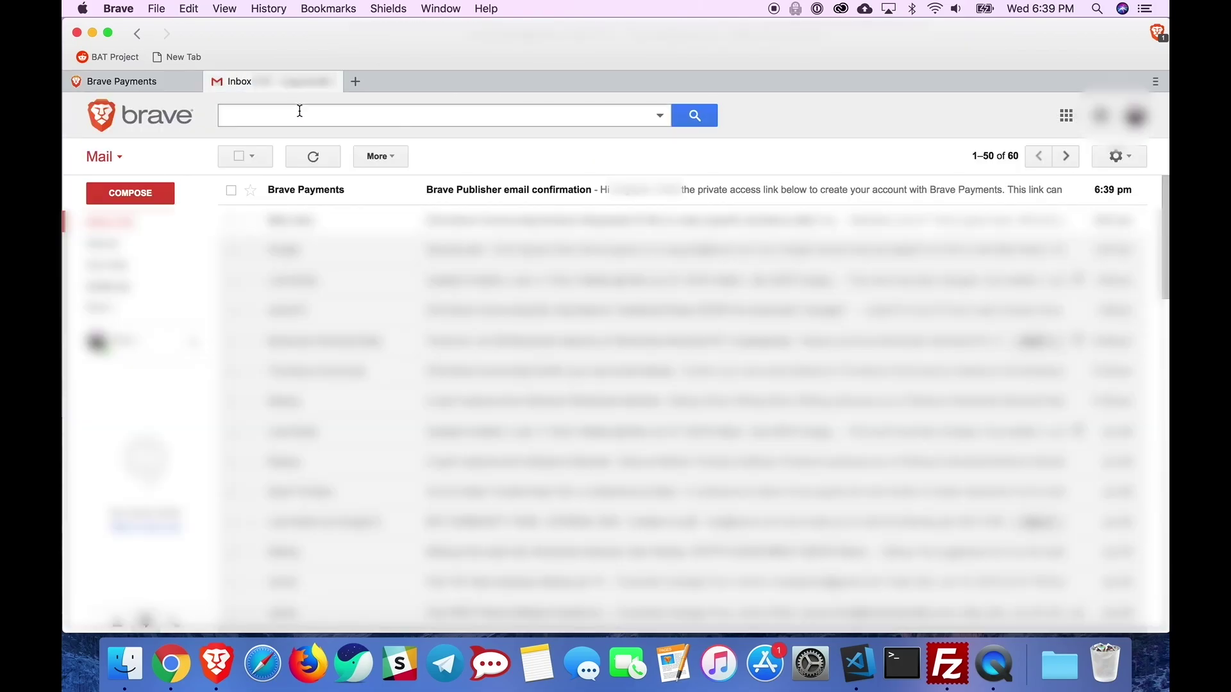
{"action": "left_click", "coordinate": [322, 189]}
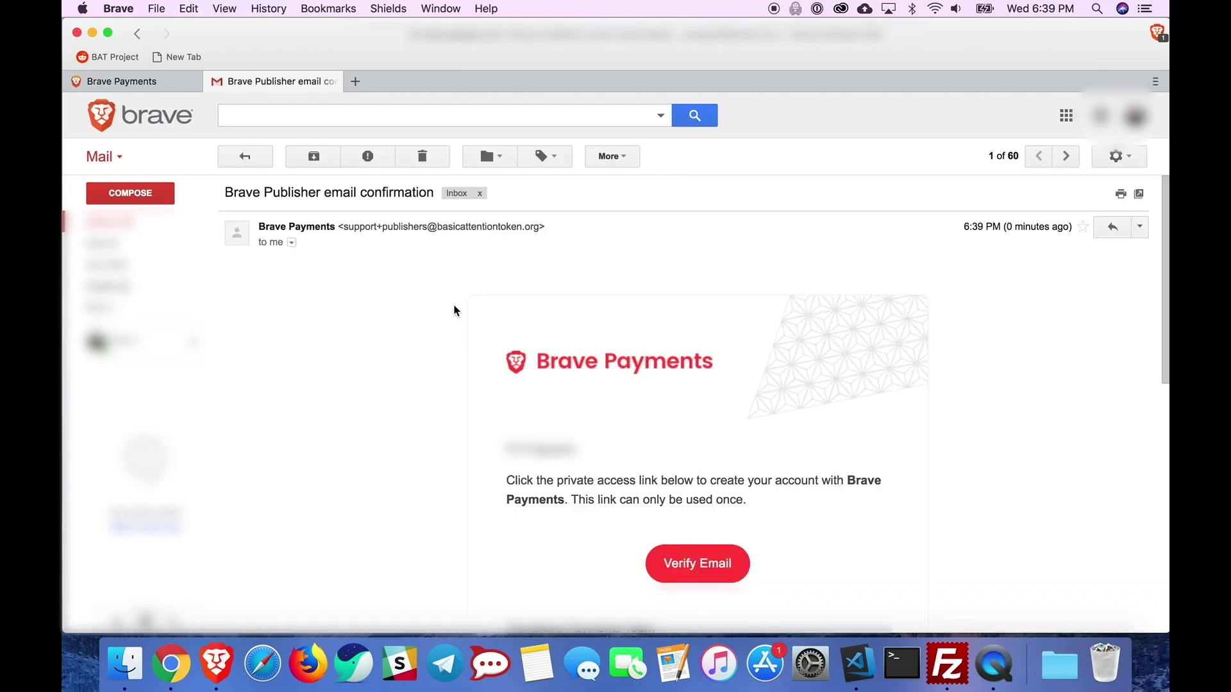
{"action": "scroll", "coordinate": [455, 310], "scroll_direction": "down", "scroll_amount": 3}
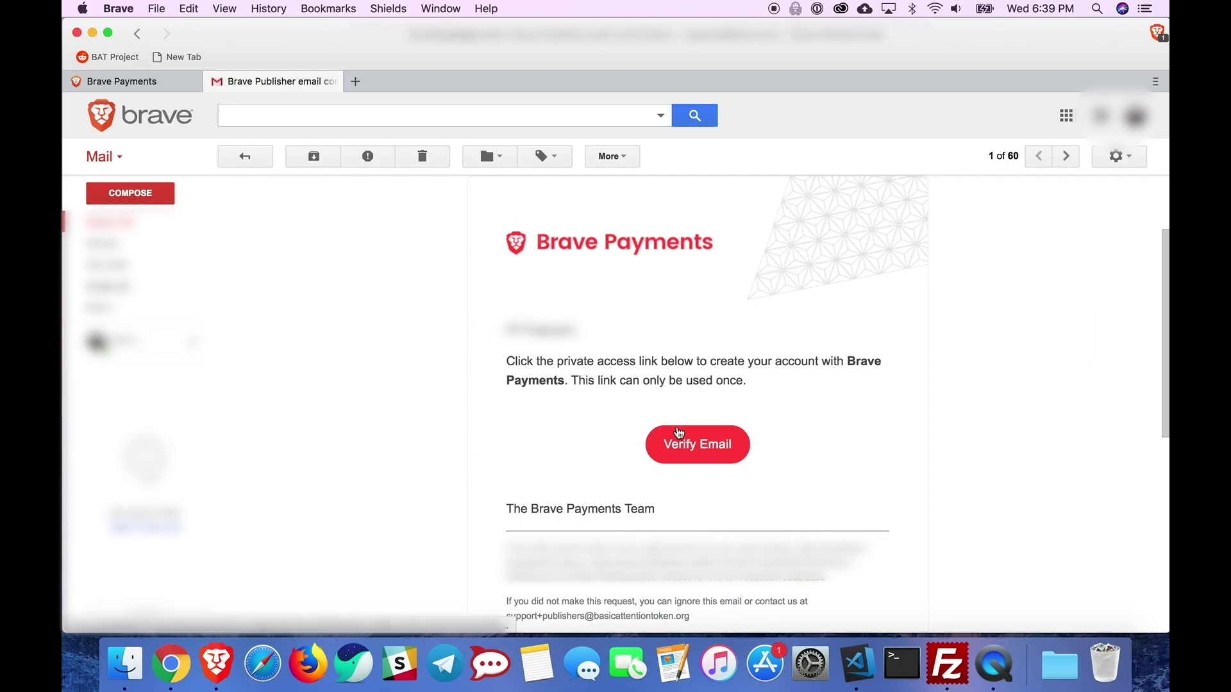
Step: Verify the email, complete sign-up with a name, and skip two-factor authentication
{"action": "left_click", "coordinate": [697, 445]}
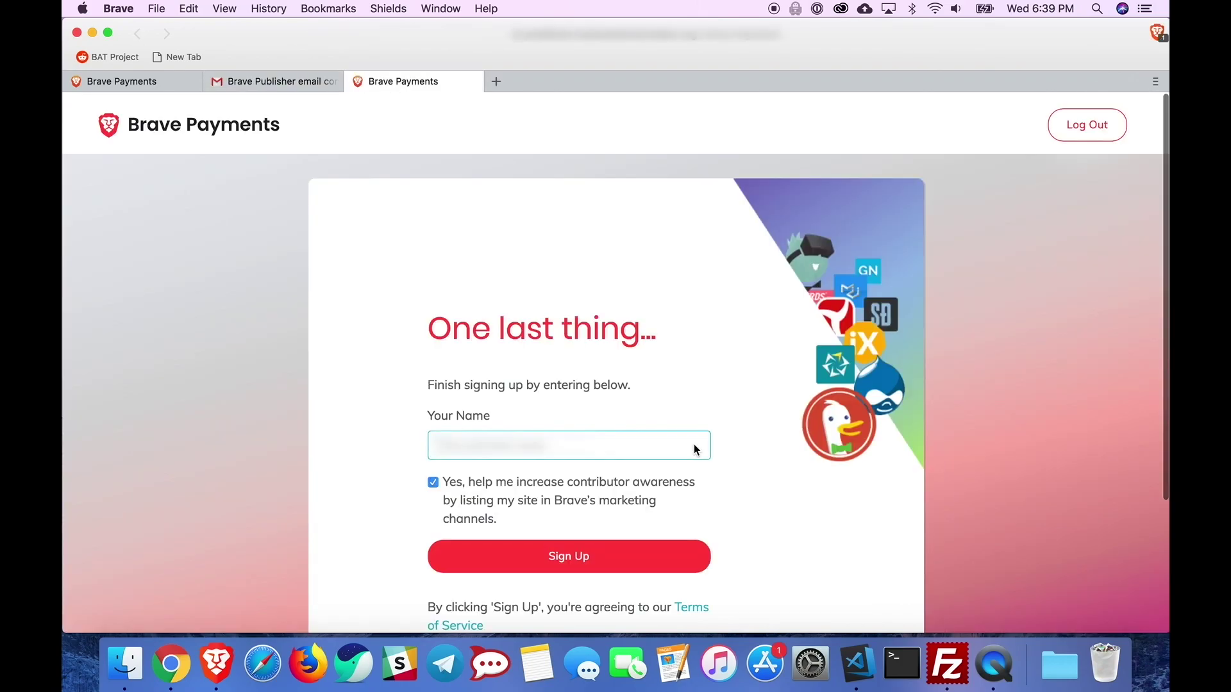
{"action": "left_click", "coordinate": [696, 449]}
{"action": "type", "text": "[name]"}
{"action": "left_click", "coordinate": [635, 556]}
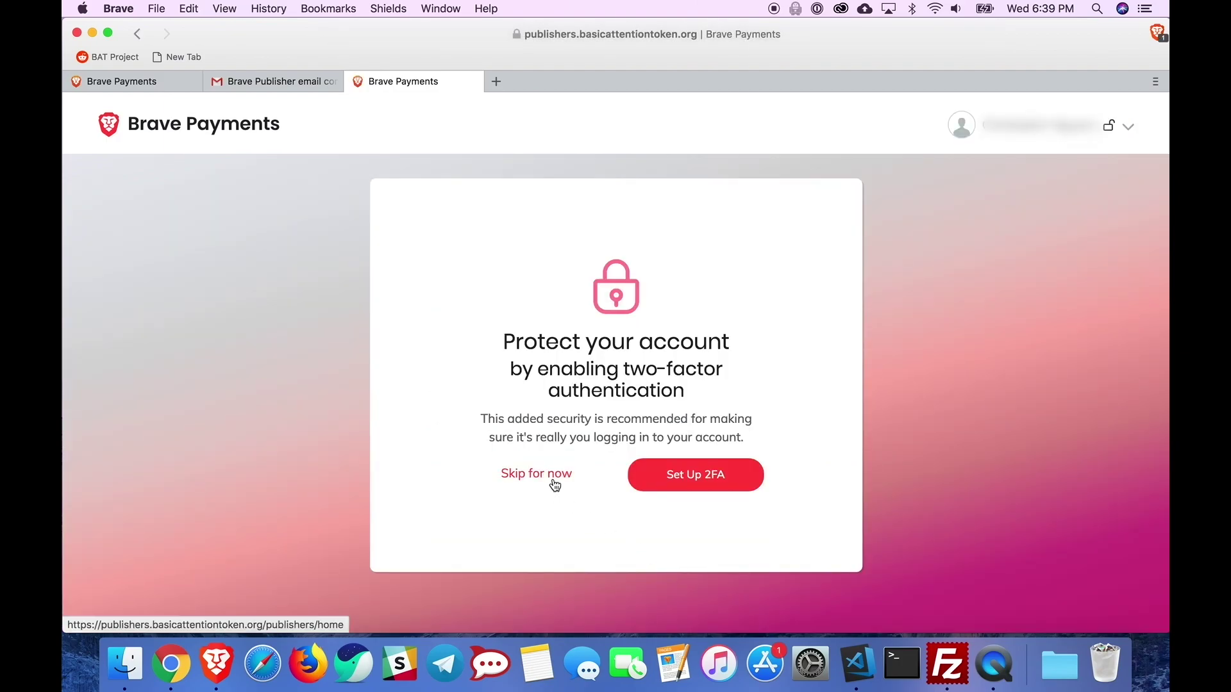
{"action": "left_click", "coordinate": [554, 481]}
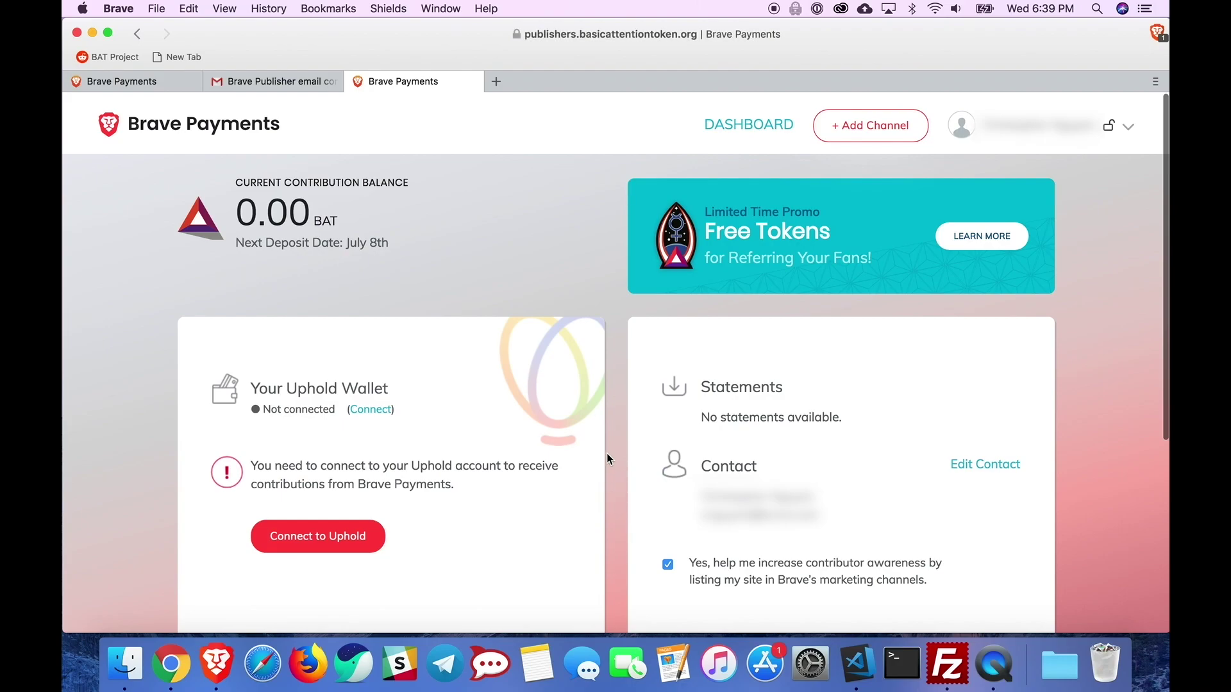
{"action": "scroll", "coordinate": [607, 453], "scroll_direction": "down", "scroll_amount": 2}
{"action": "scroll", "coordinate": [607, 452], "scroll_direction": "down", "scroll_amount": 2}
{"action": "scroll", "coordinate": [607, 454], "scroll_direction": "down", "scroll_amount": 2}
{"action": "scroll", "coordinate": [606, 453], "scroll_direction": "down", "scroll_amount": 2}
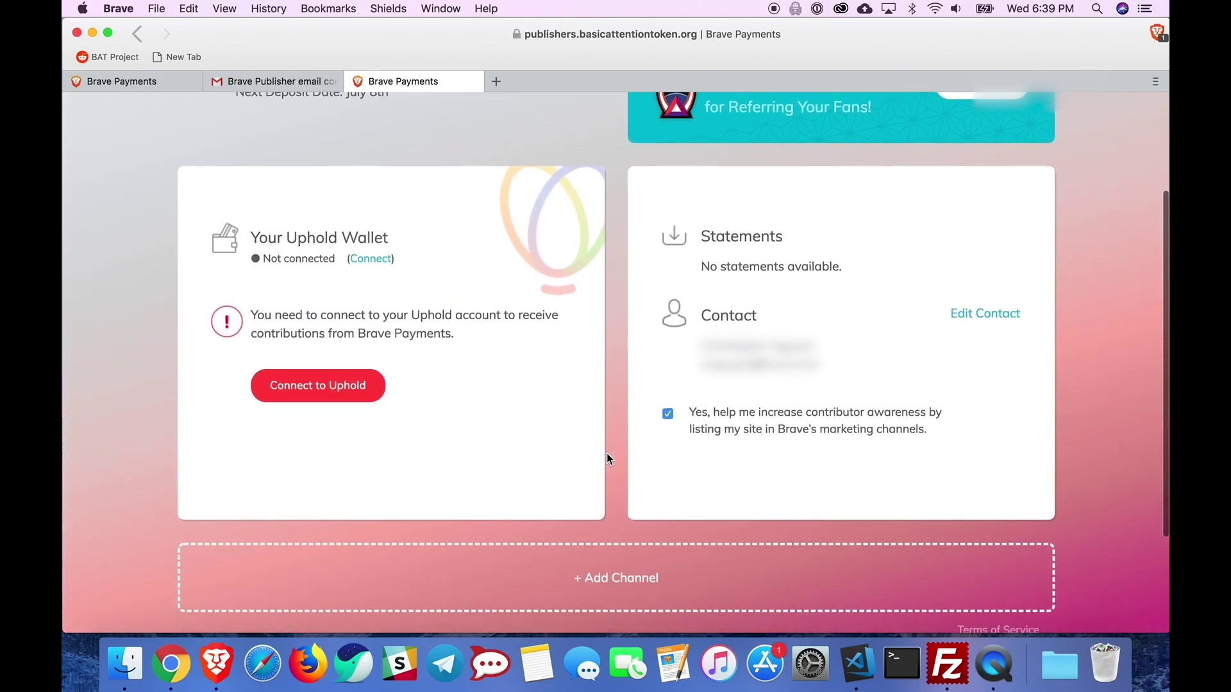
{"action": "scroll", "coordinate": [607, 454], "scroll_direction": "down", "scroll_amount": 1}
{"action": "scroll", "coordinate": [607, 453], "scroll_direction": "down", "scroll_amount": 1}
{"action": "scroll", "coordinate": [607, 453], "scroll_direction": "down", "scroll_amount": 1}
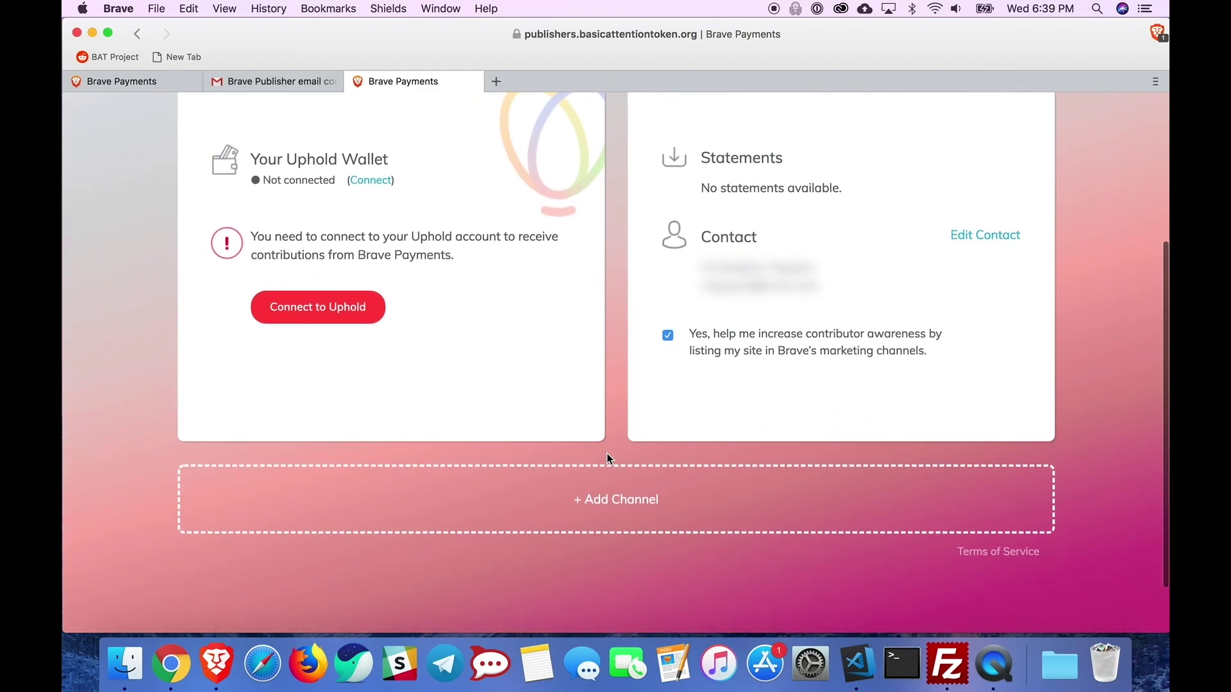
Step: Add a new Website channel for the blockchainworkshop.org domain
{"action": "left_click", "coordinate": [621, 501]}
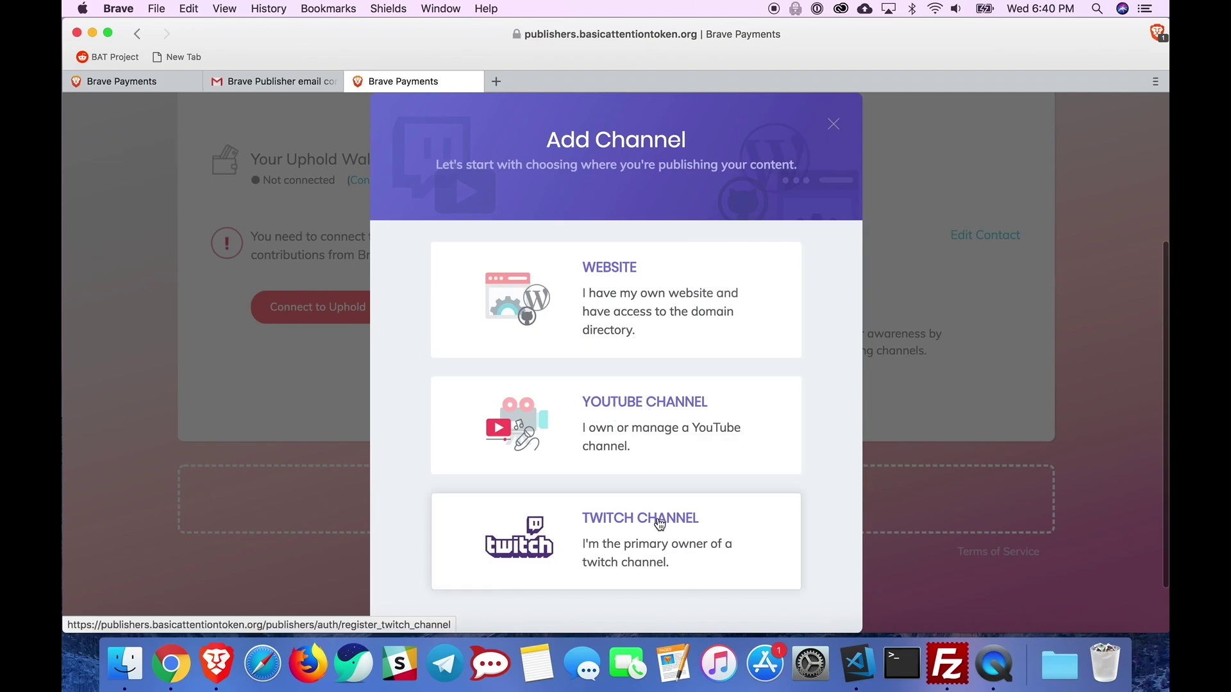
{"action": "left_click", "coordinate": [658, 331]}
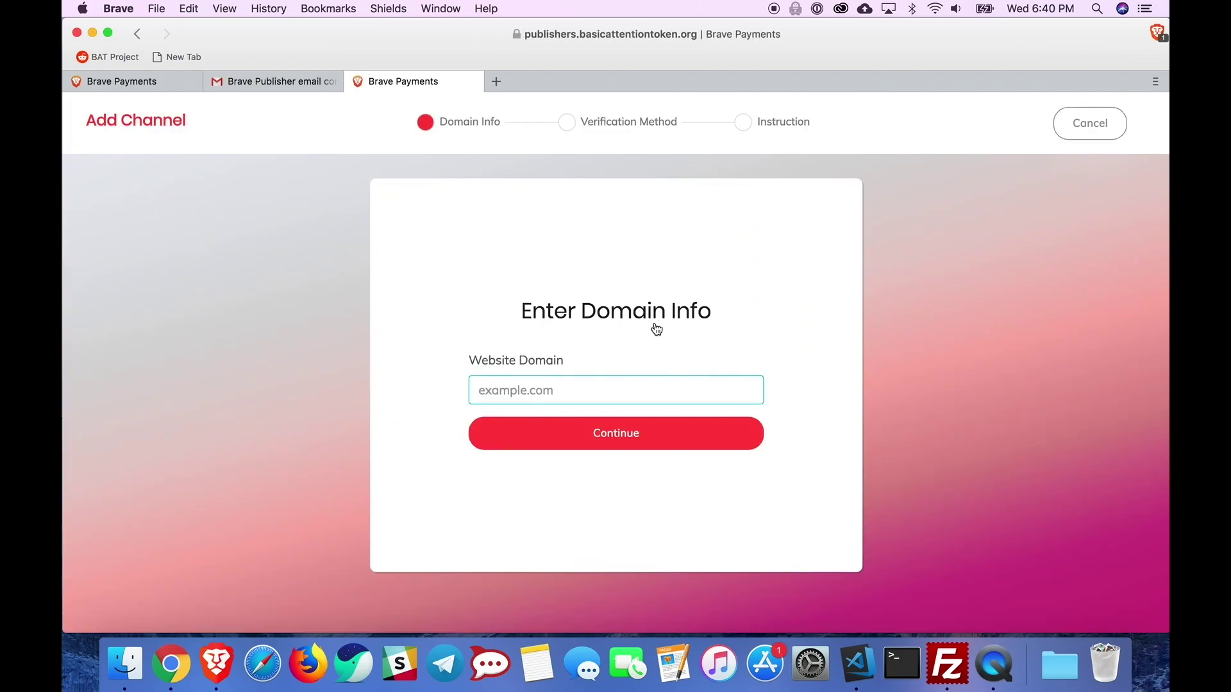
{"action": "type", "text": "blockcha"}
{"action": "type", "text": "inworkshop.org"}
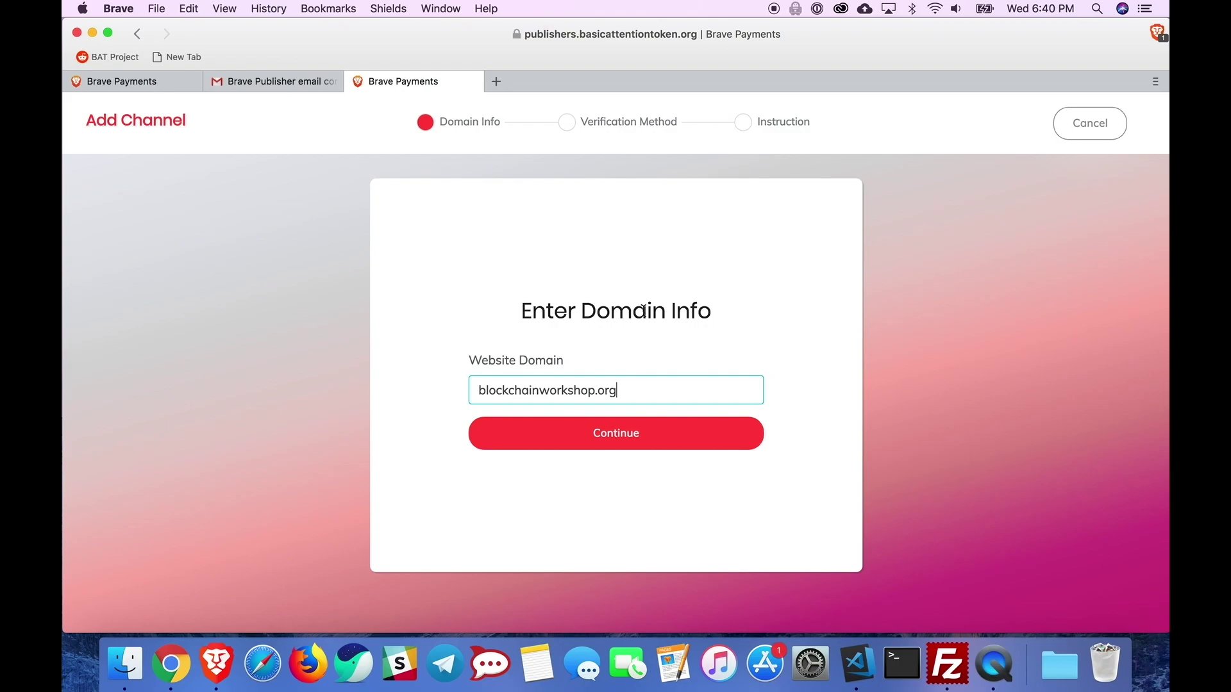
Step: Confirm blockchainworkshop.org loads over HTTPS in a new tab, then submit the channel domain
{"action": "key", "text": "super+t"}
{"action": "type", "text": "https:"}
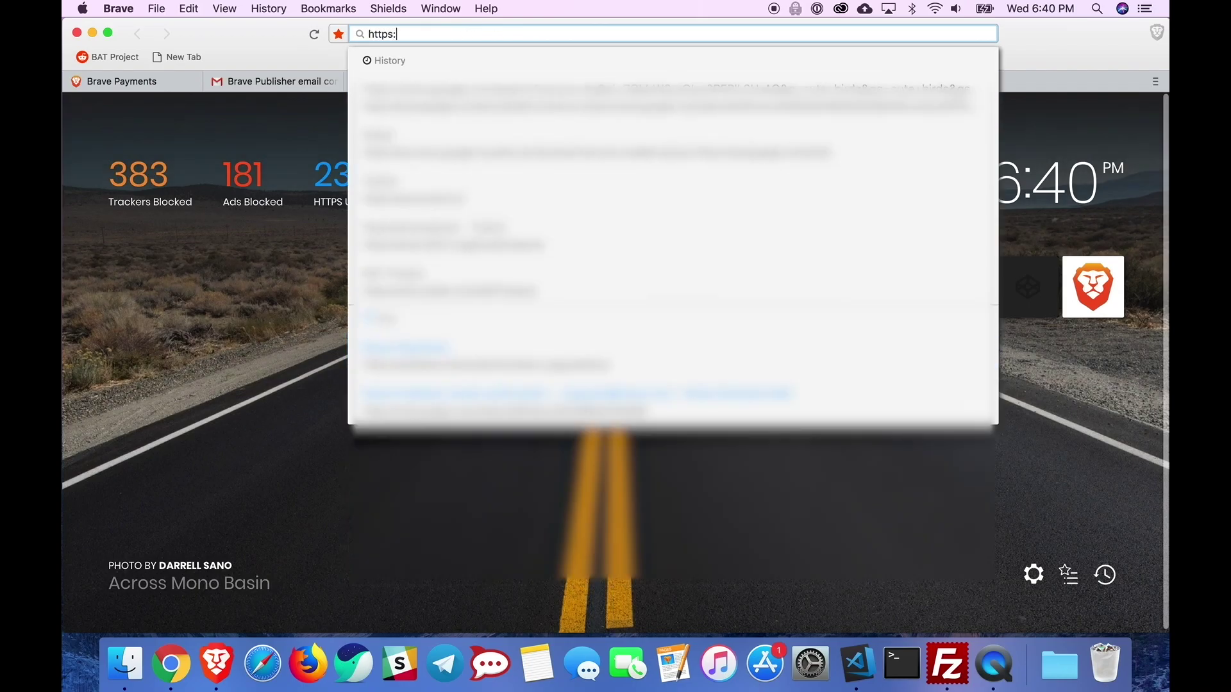
{"action": "type", "text": "//"}
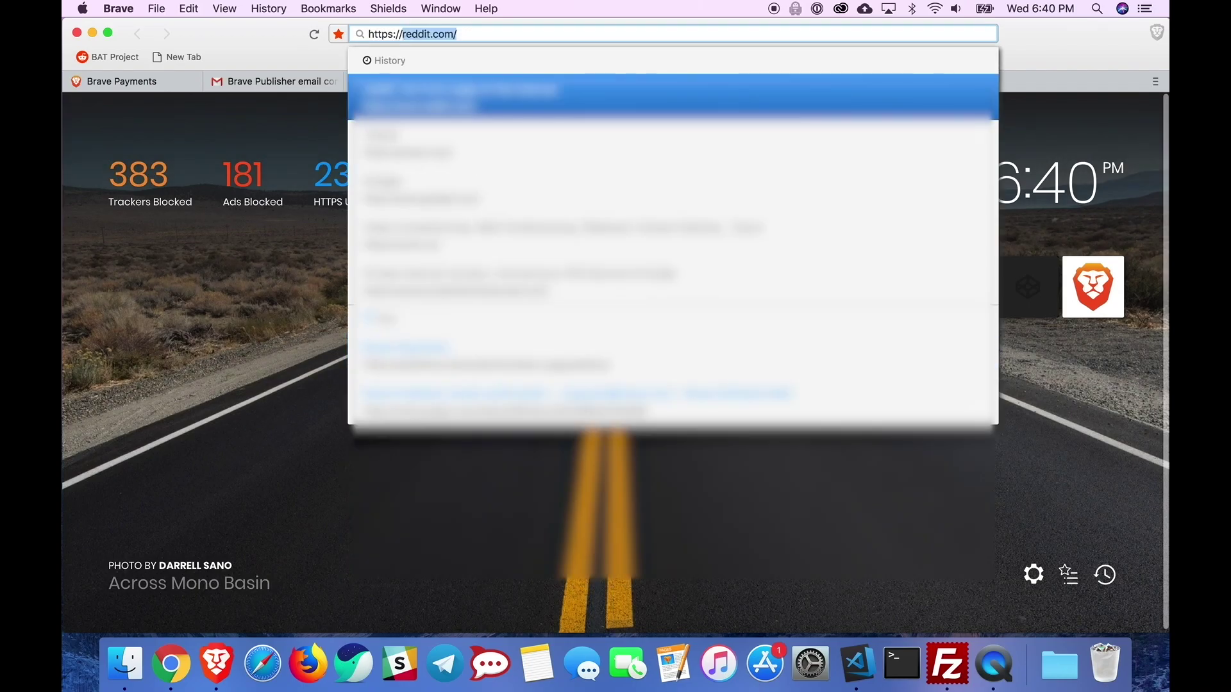
{"action": "type", "text": "blockchainworkshop"}
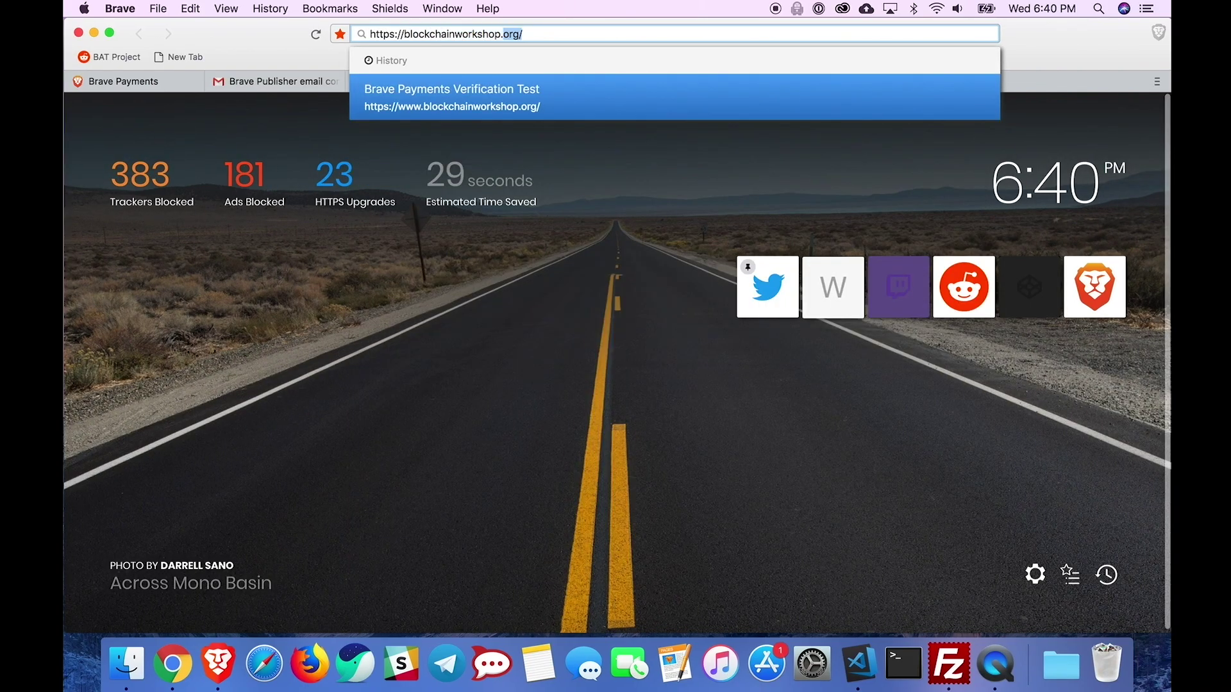
{"action": "type", "text": ".org/"}
{"action": "key", "text": "Return"}
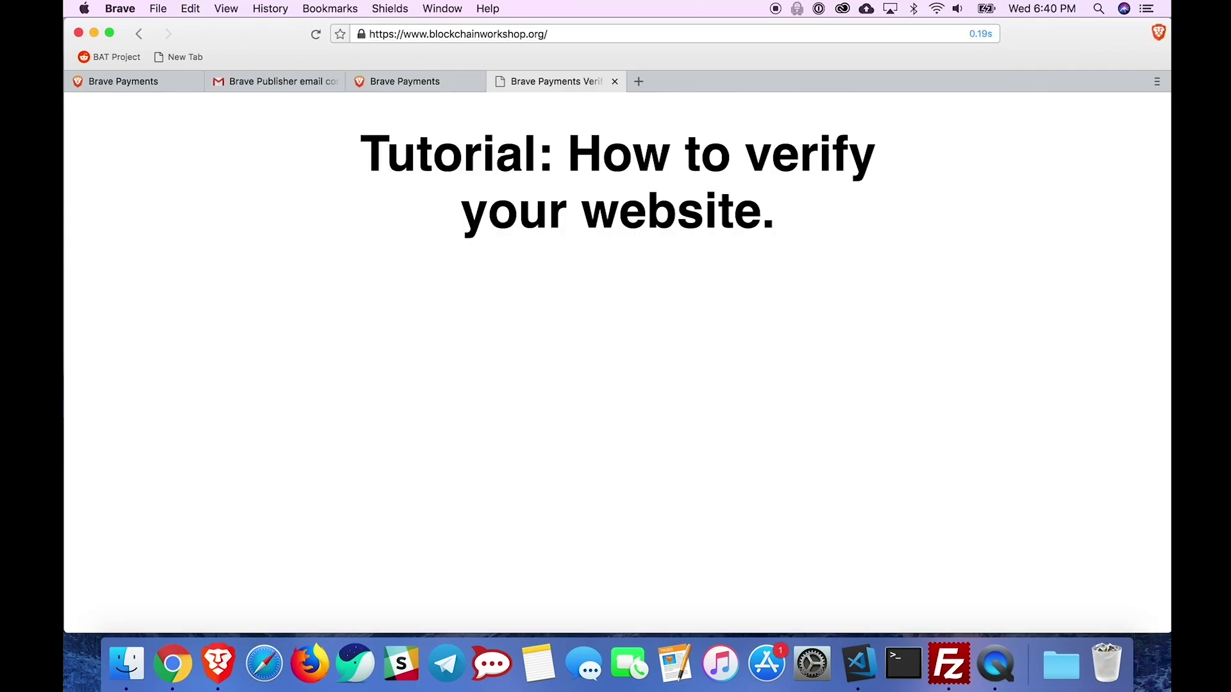
{"action": "left_click", "coordinate": [363, 34]}
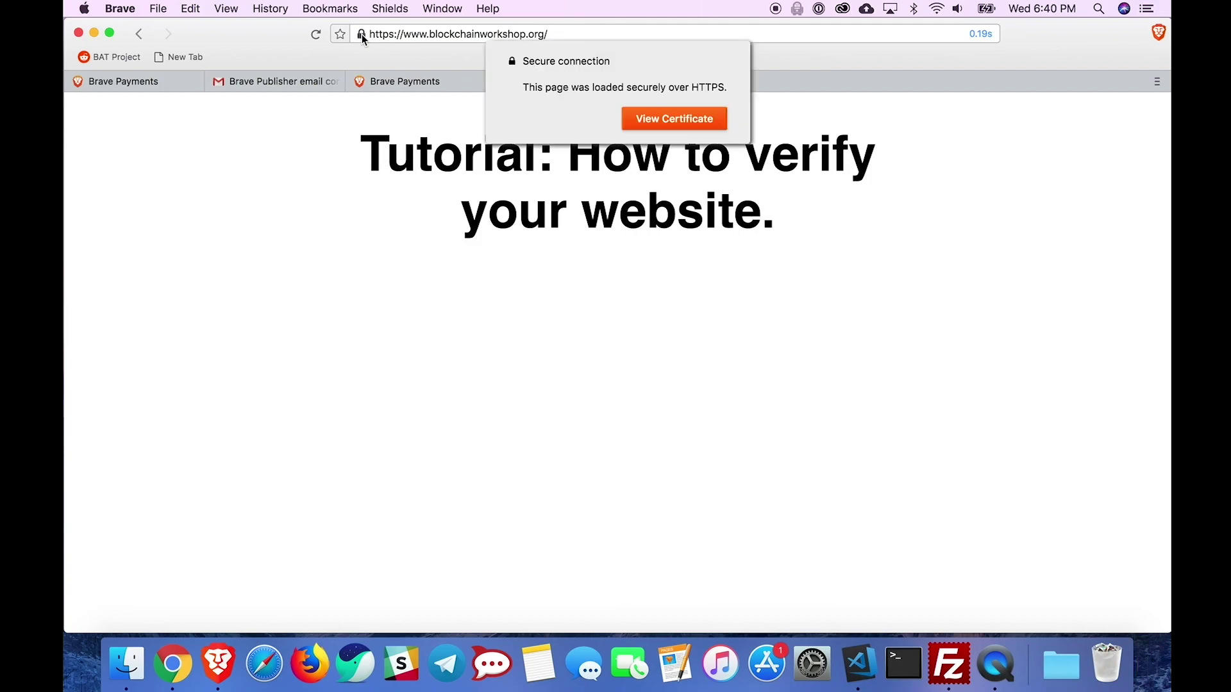
{"action": "left_click", "coordinate": [363, 34]}
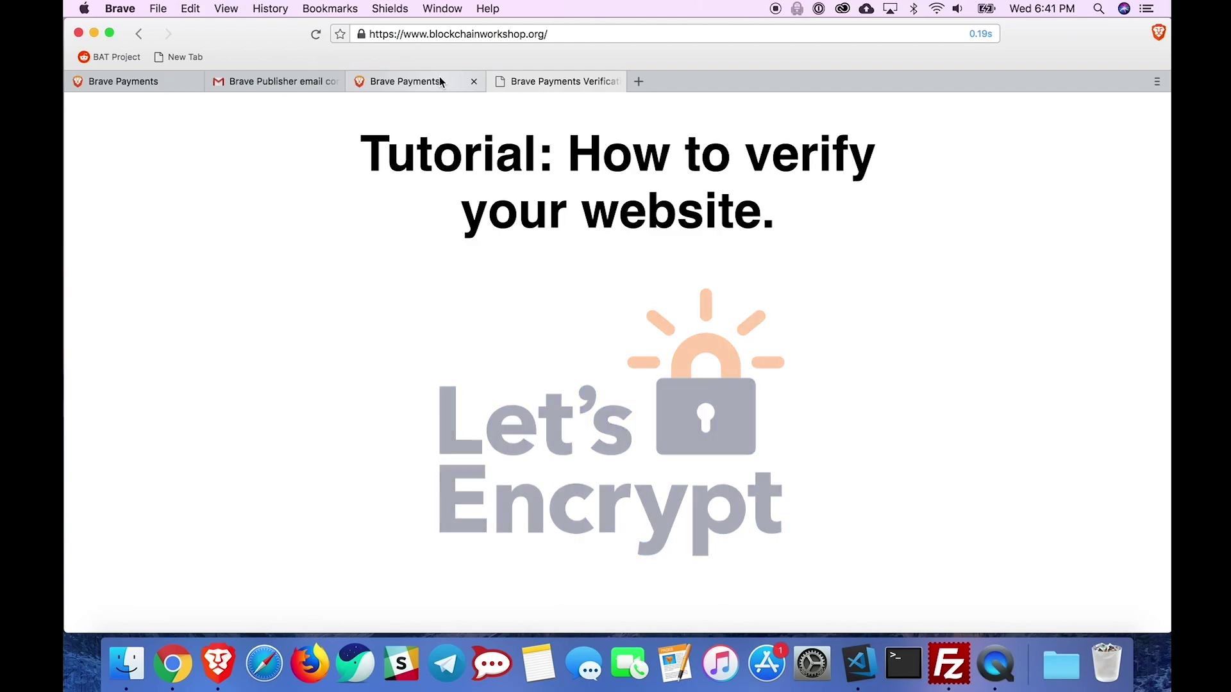
{"action": "left_click", "coordinate": [440, 75]}
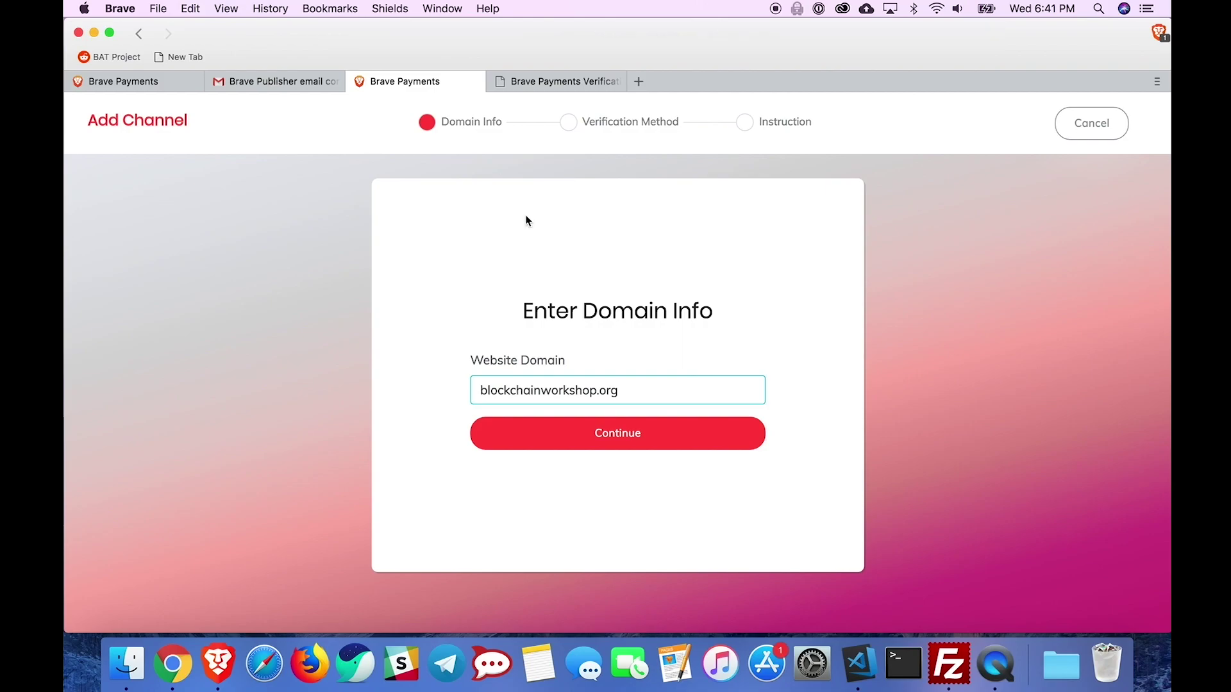
{"action": "left_click", "coordinate": [625, 438]}
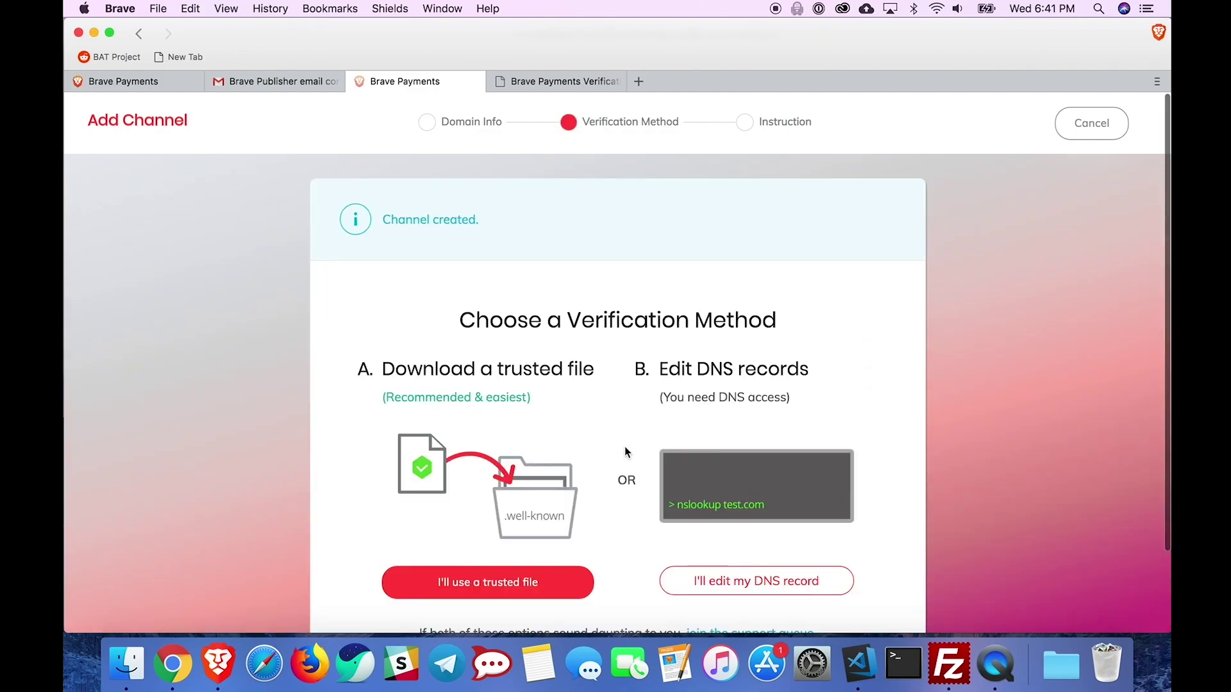
{"action": "scroll", "coordinate": [624, 446], "scroll_direction": "down", "scroll_amount": 3}
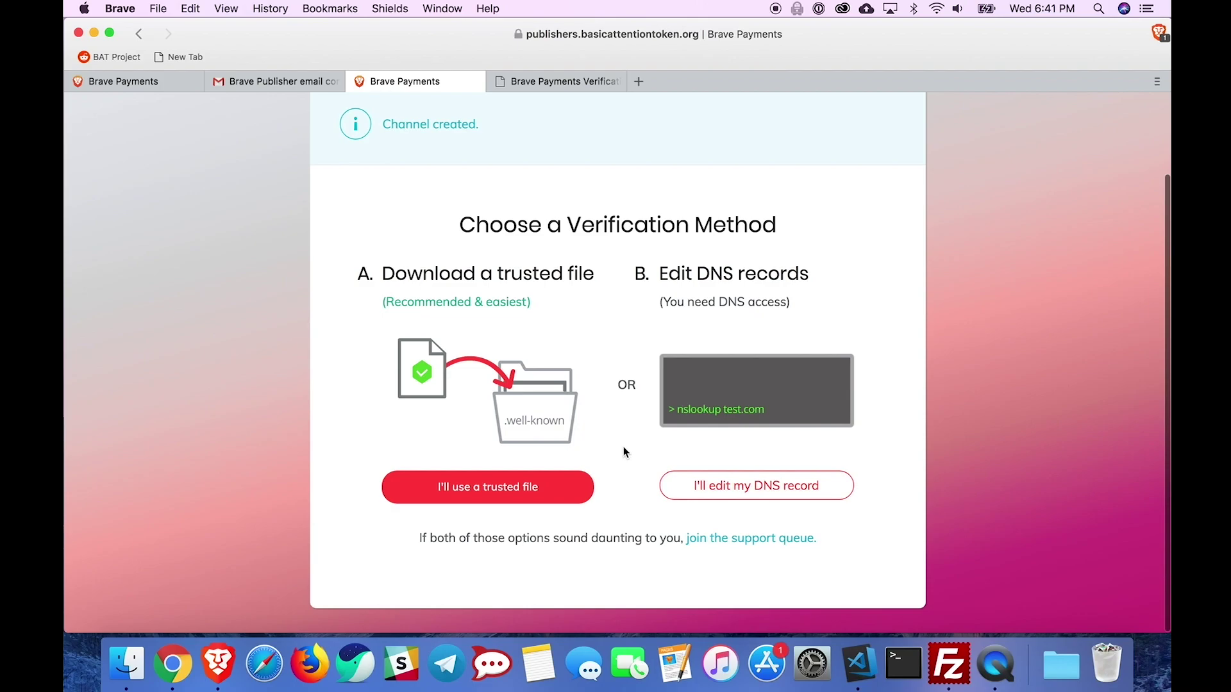
Step: Choose trusted-file verification and start downloading brave-payments-verification.txt
{"action": "left_click", "coordinate": [549, 490]}
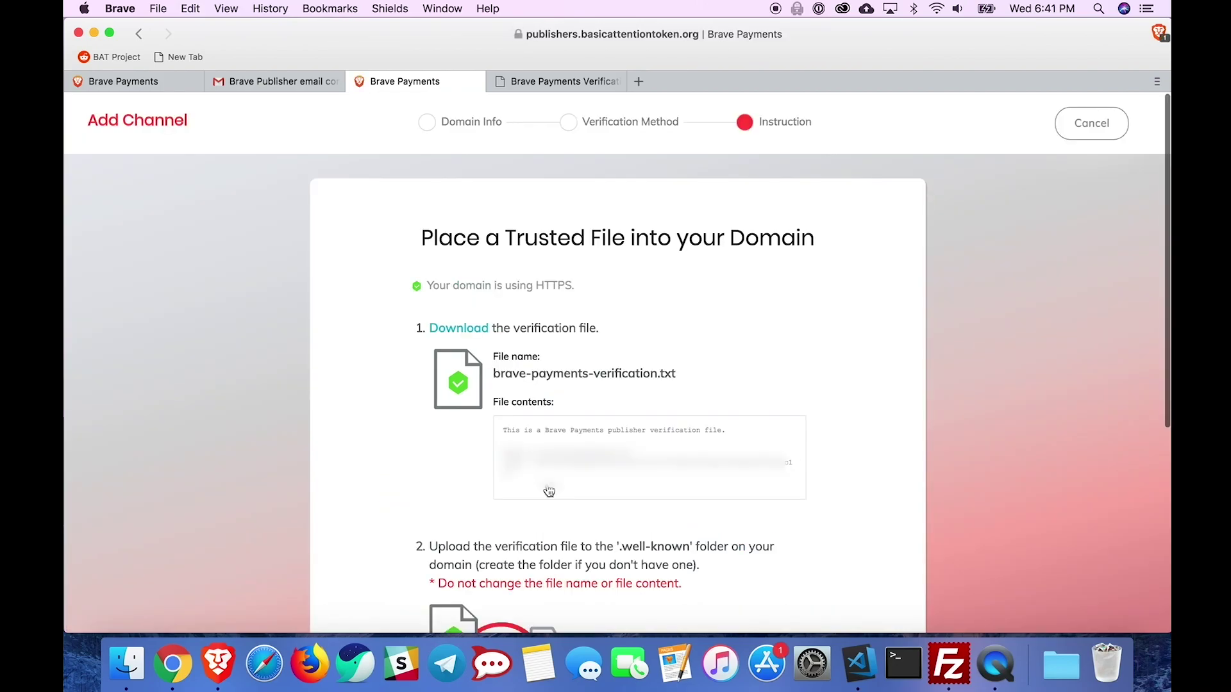
{"action": "scroll", "coordinate": [549, 492], "scroll_direction": "down", "scroll_amount": 3}
{"action": "scroll", "coordinate": [549, 493], "scroll_direction": "down", "scroll_amount": 2}
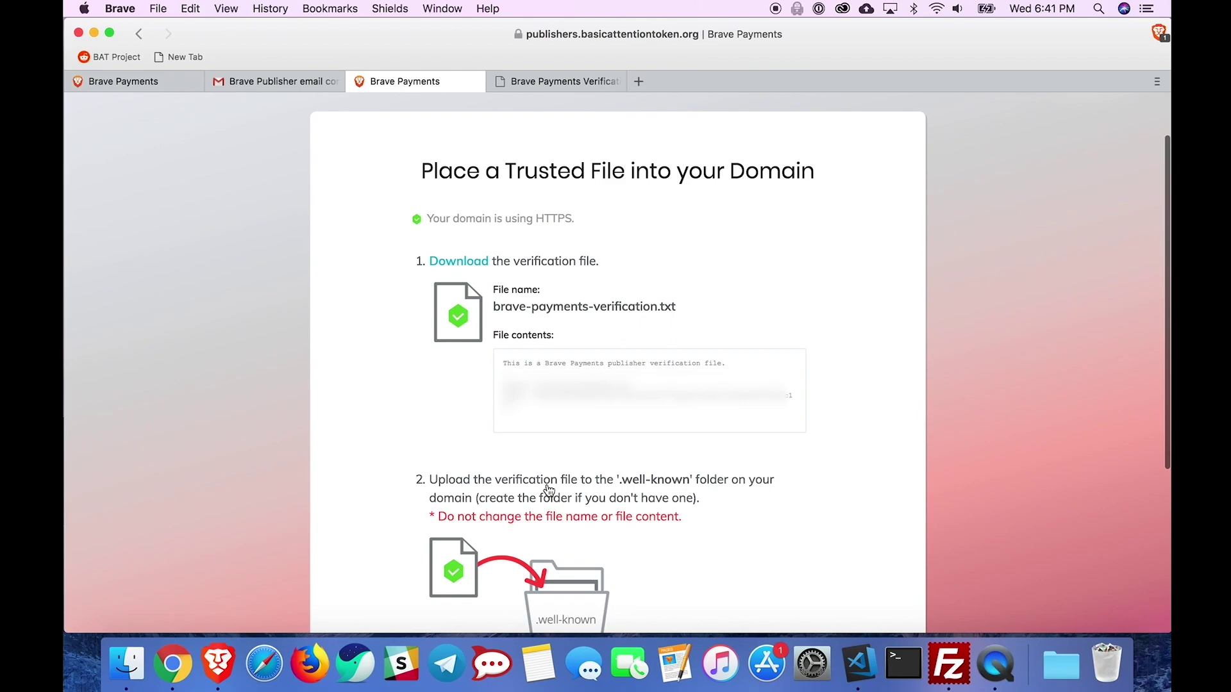
{"action": "scroll", "coordinate": [550, 489], "scroll_direction": "down", "scroll_amount": 3}
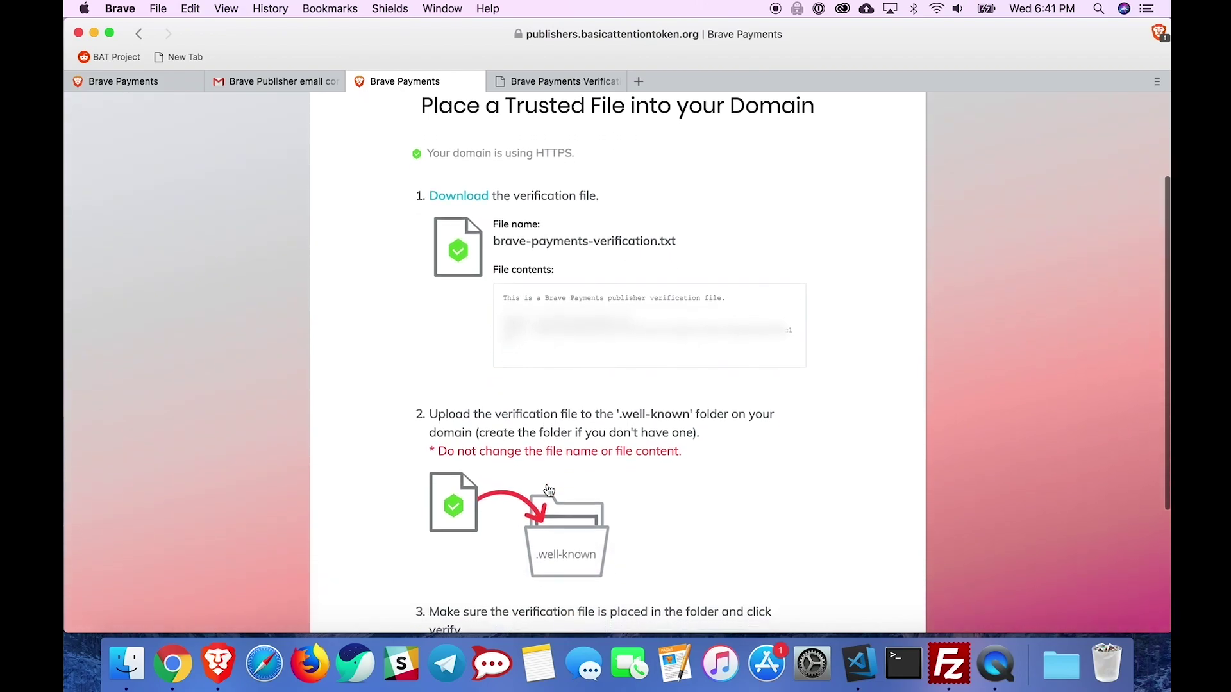
{"action": "scroll", "coordinate": [550, 492], "scroll_direction": "down", "scroll_amount": 2}
{"action": "scroll", "coordinate": [550, 491], "scroll_direction": "down", "scroll_amount": 2}
{"action": "scroll", "coordinate": [549, 492], "scroll_direction": "down", "scroll_amount": 2}
{"action": "scroll", "coordinate": [549, 491], "scroll_direction": "down", "scroll_amount": 2}
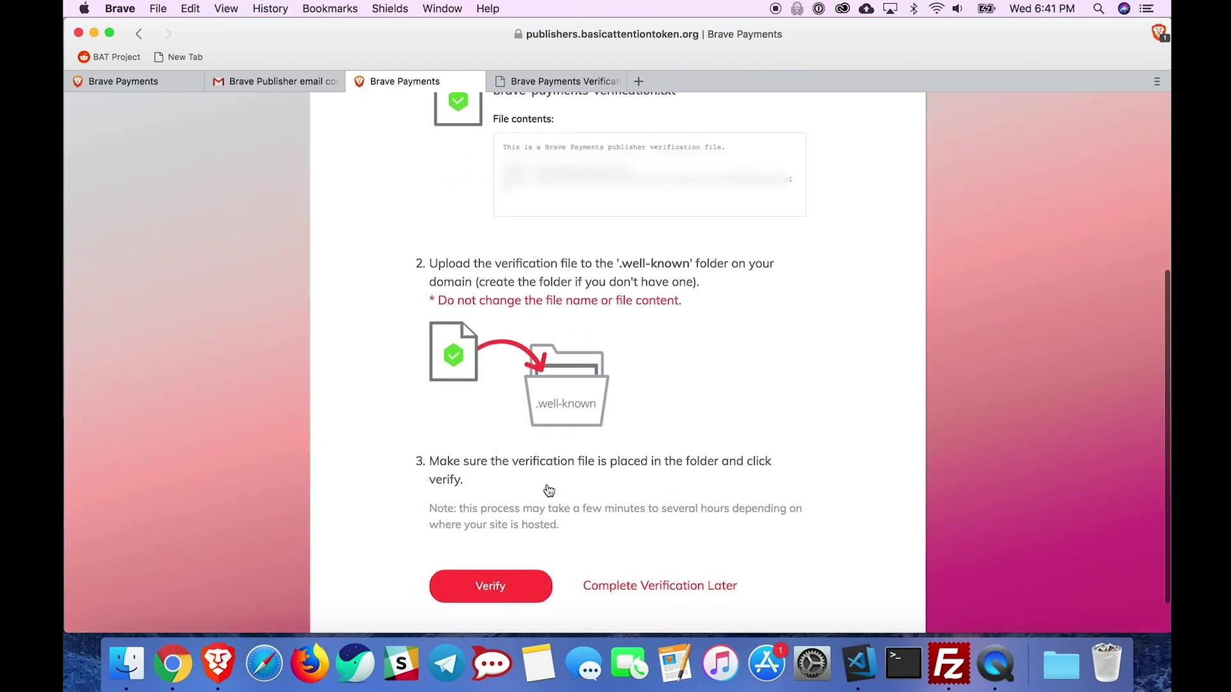
{"action": "scroll", "coordinate": [549, 492], "scroll_direction": "down", "scroll_amount": 1}
{"action": "scroll", "coordinate": [549, 492], "scroll_direction": "up", "scroll_amount": 3}
{"action": "scroll", "coordinate": [550, 492], "scroll_direction": "up", "scroll_amount": 2}
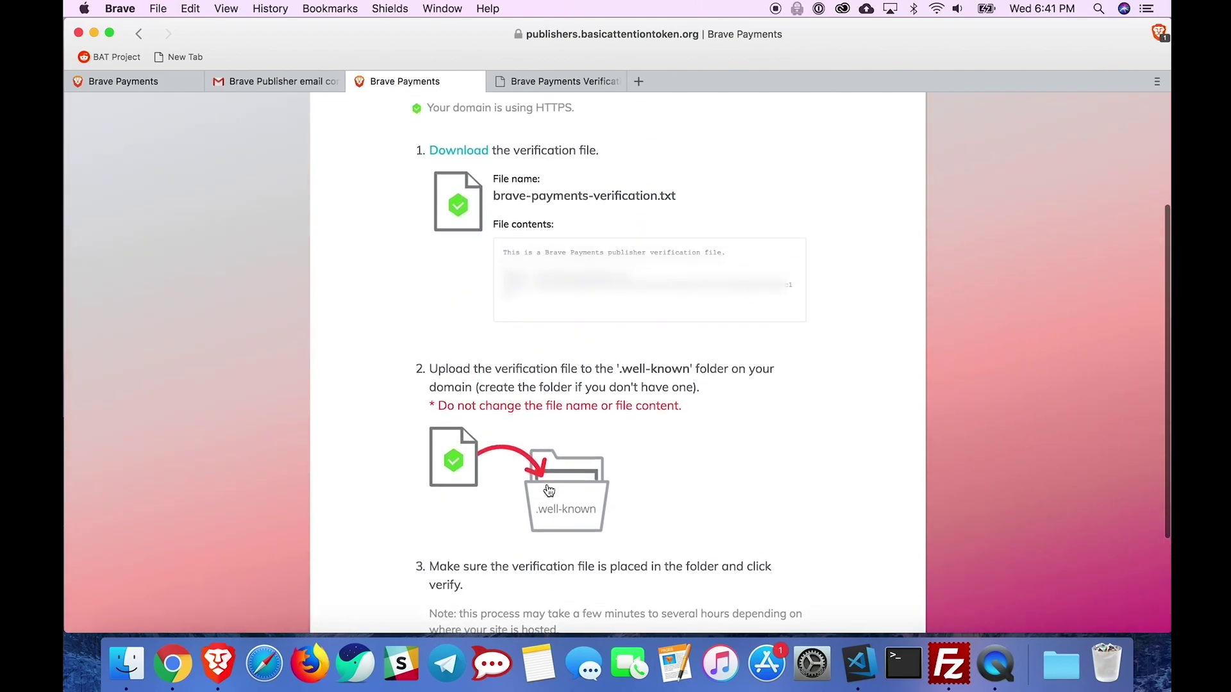
{"action": "scroll", "coordinate": [550, 492], "scroll_direction": "up", "scroll_amount": 1}
Step: Save brave-payments-verification.txt to the Downloads folder and bring up FileZilla
{"action": "left_click", "coordinate": [458, 164]}
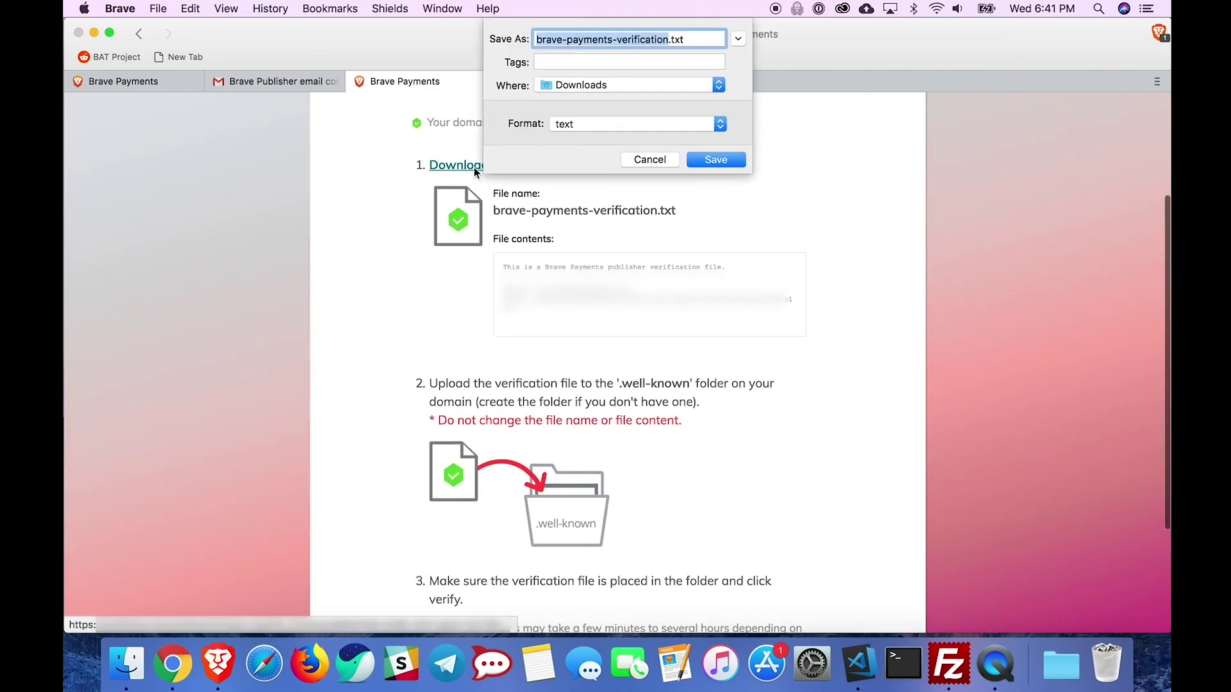
{"action": "left_click", "coordinate": [716, 160]}
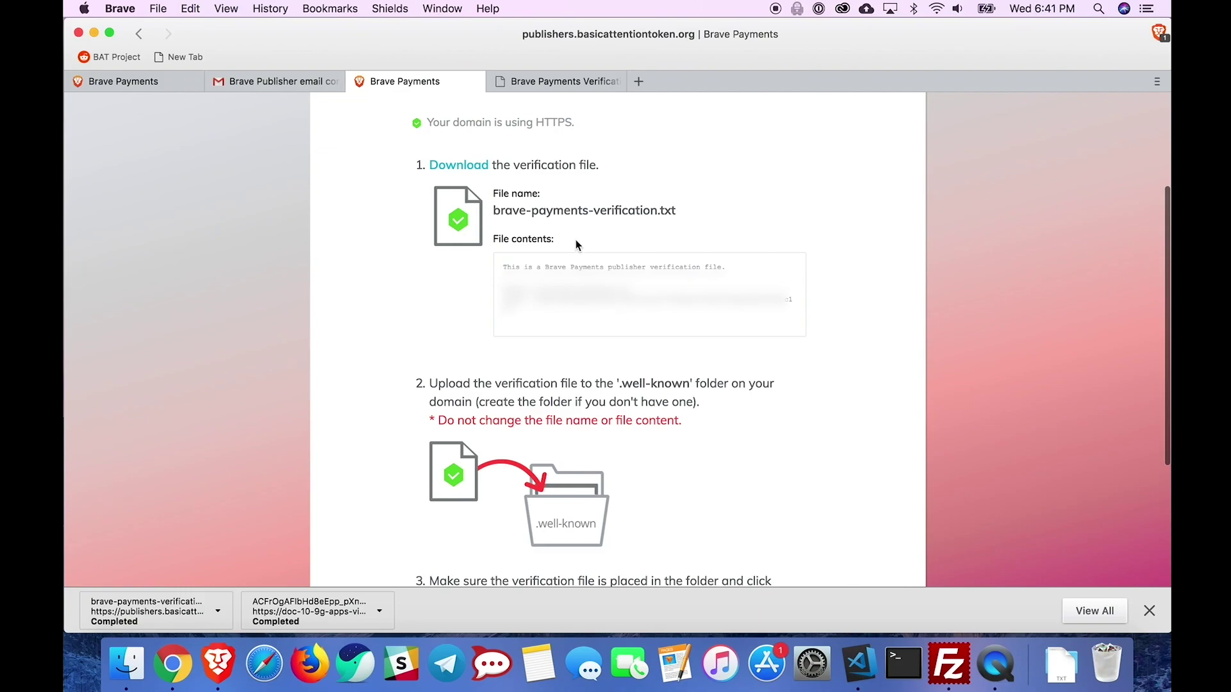
{"action": "left_click", "coordinate": [948, 663]}
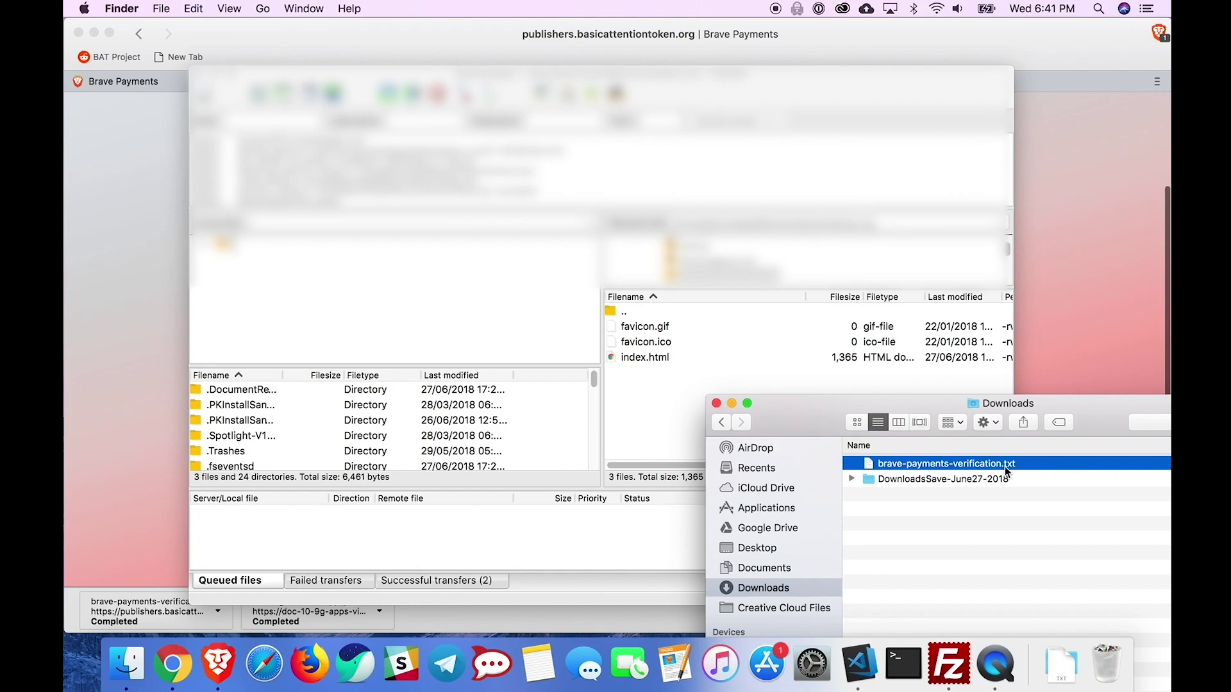
Step: Create a .well-known directory beside index.html on the remote server in FileZilla
{"action": "left_click", "coordinate": [1005, 466]}
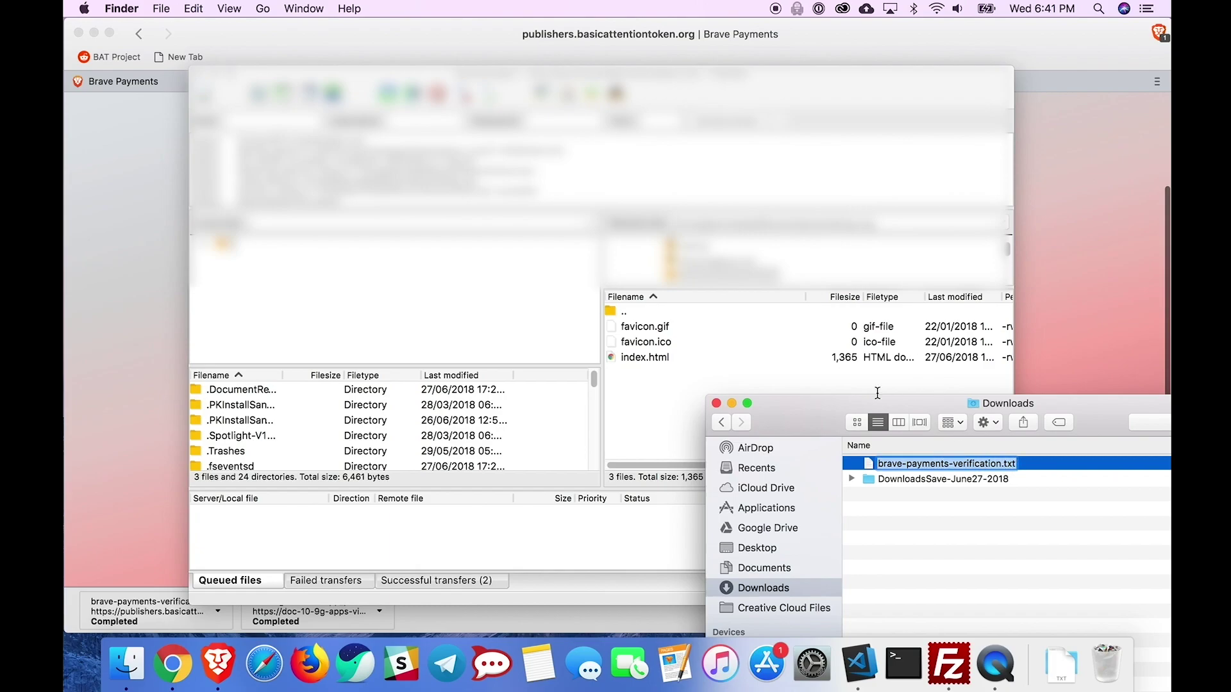
{"action": "left_click", "coordinate": [724, 414]}
{"action": "right_click", "coordinate": [724, 414]}
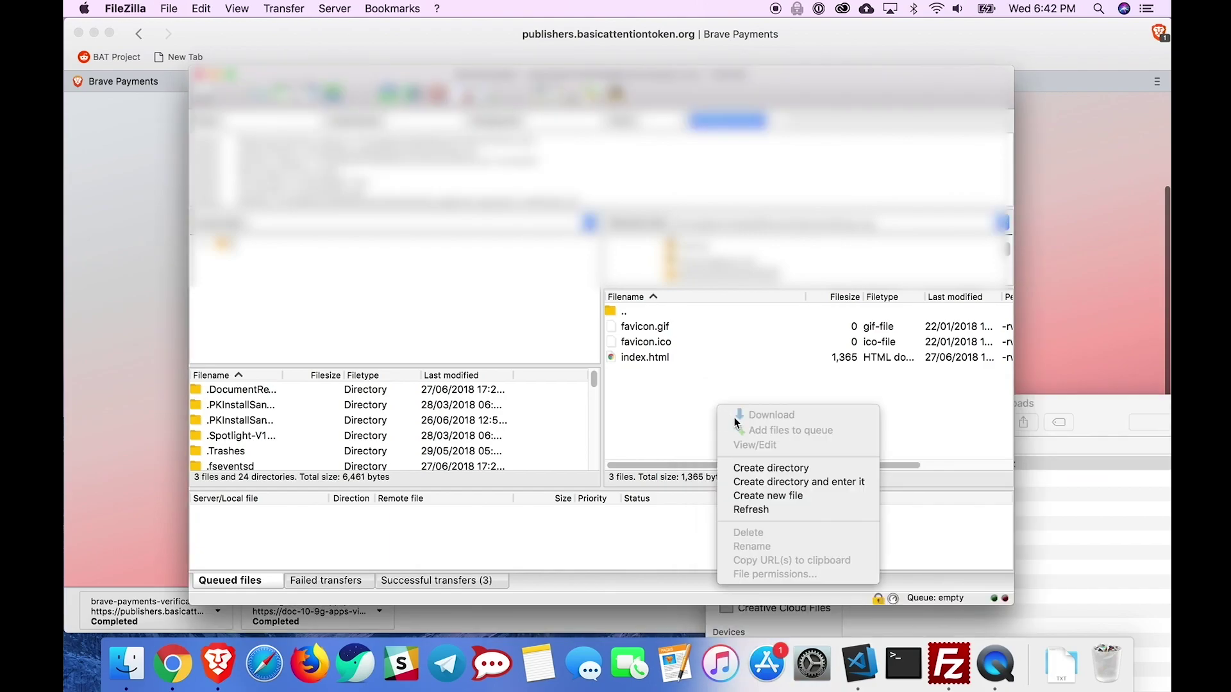
{"action": "left_click", "coordinate": [764, 470]}
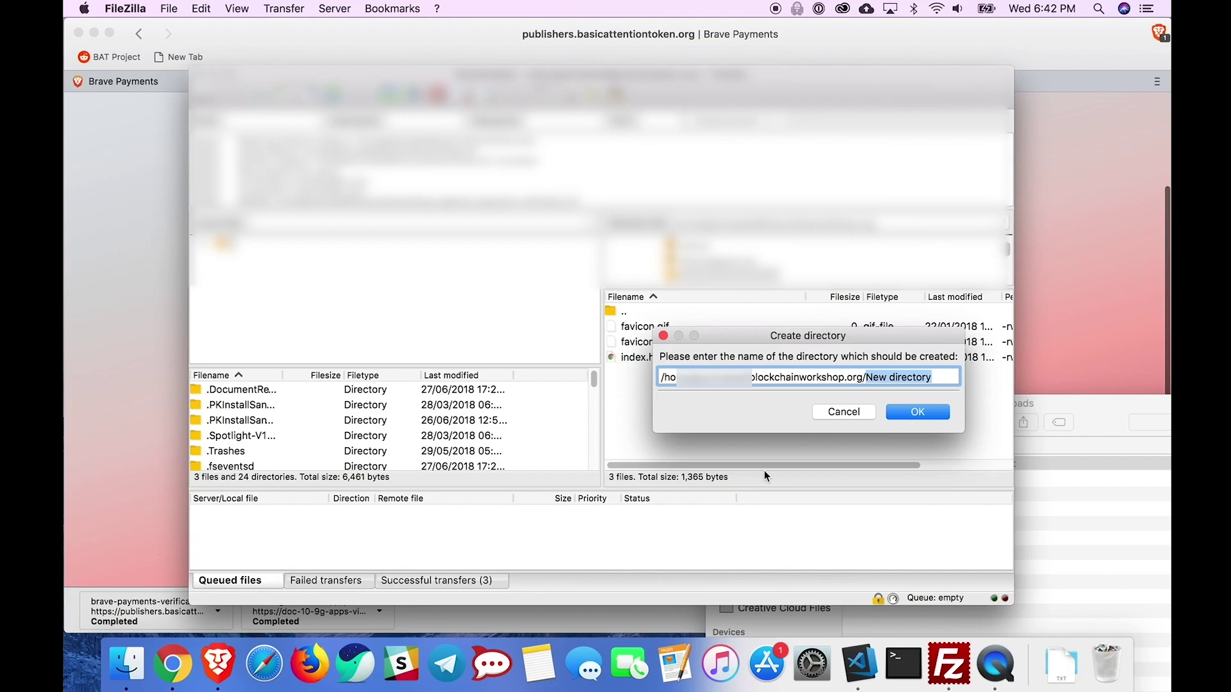
{"action": "type", "text": ".well-known"}
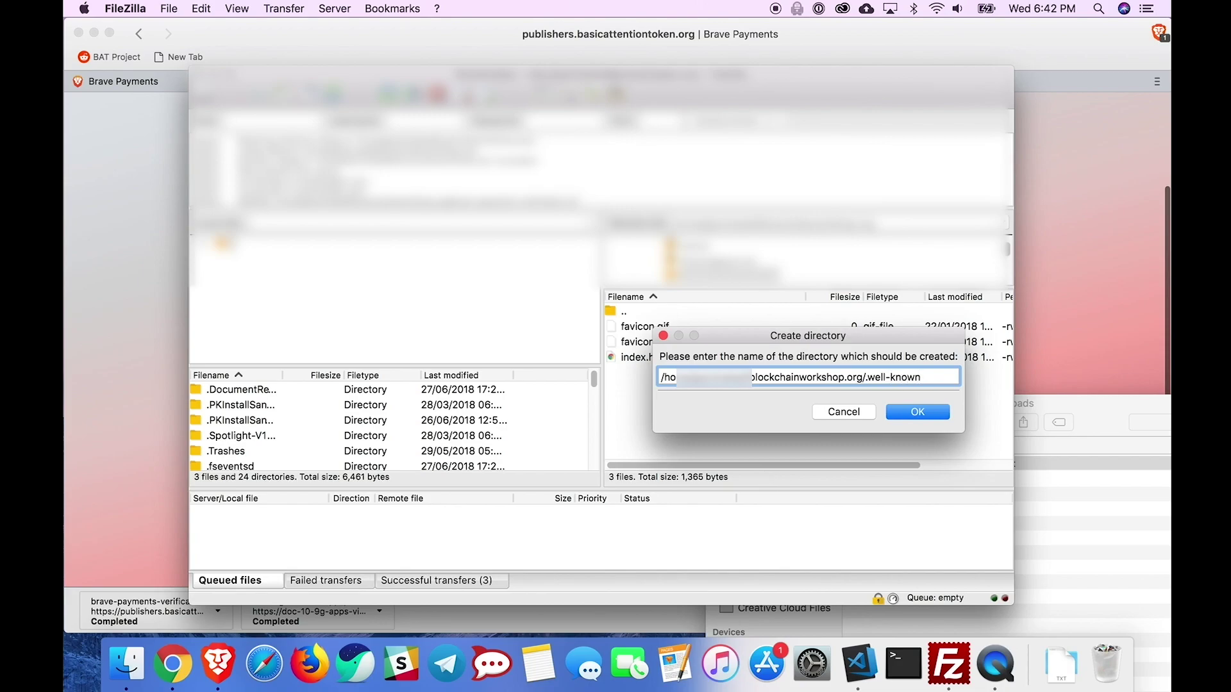
{"action": "key", "text": "Return"}
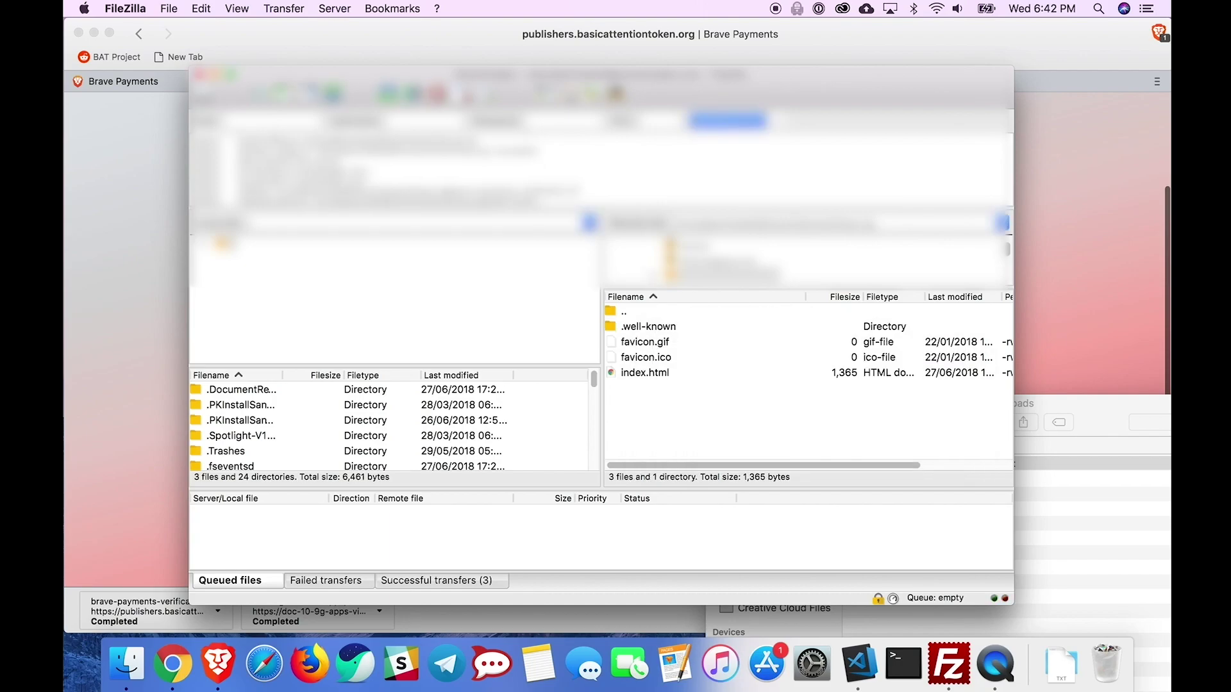
Step: Drag brave-payments-verification.txt from Downloads into the remote .well-known folder, then return to Brave
{"action": "double_click", "coordinate": [672, 330]}
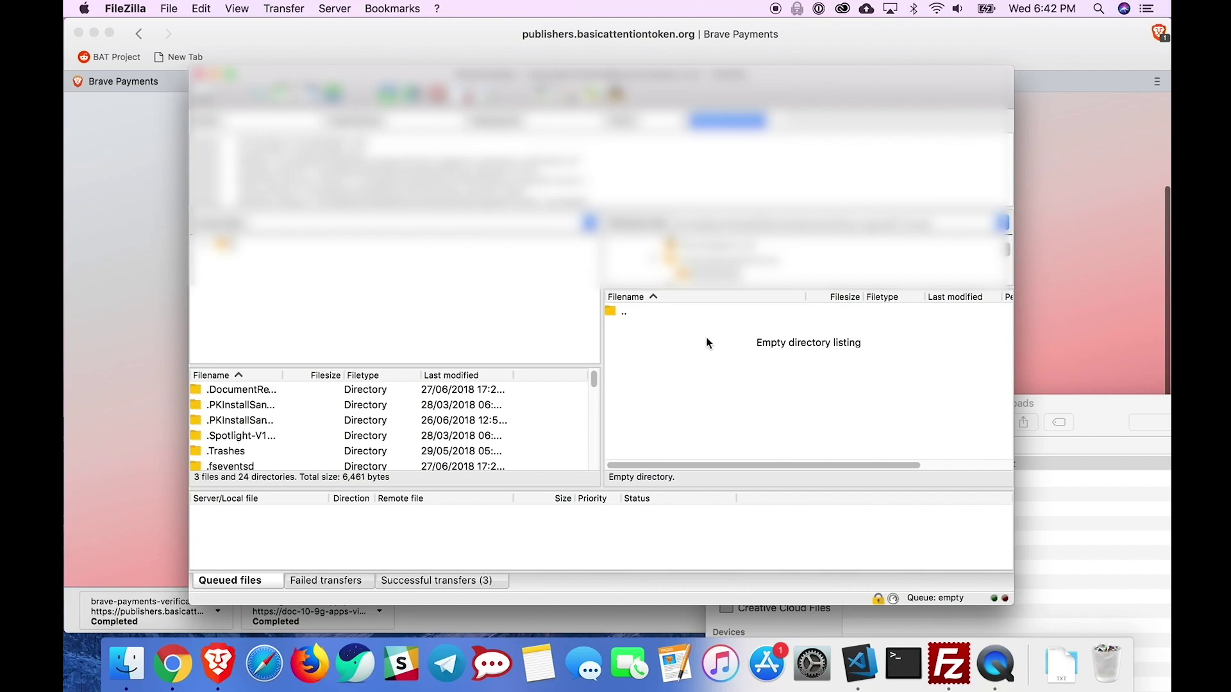
{"action": "left_click", "coordinate": [1066, 404]}
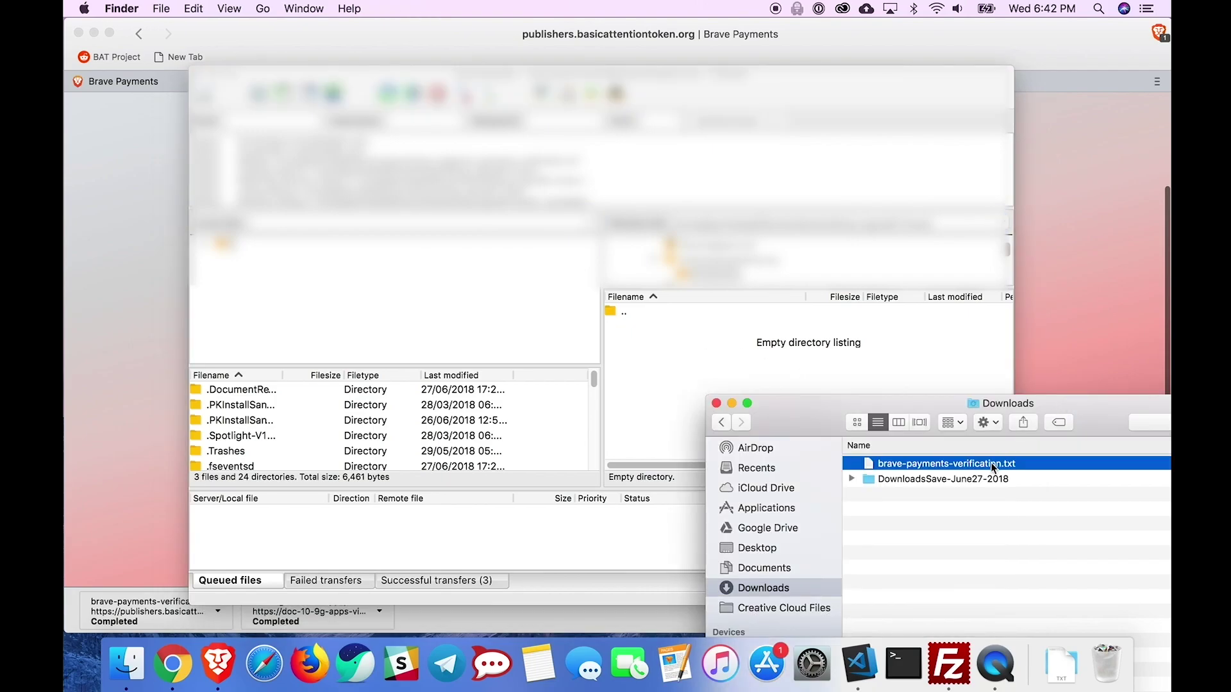
{"action": "left_click_drag", "start_coordinate": [990, 464], "coordinate": [840, 351]}
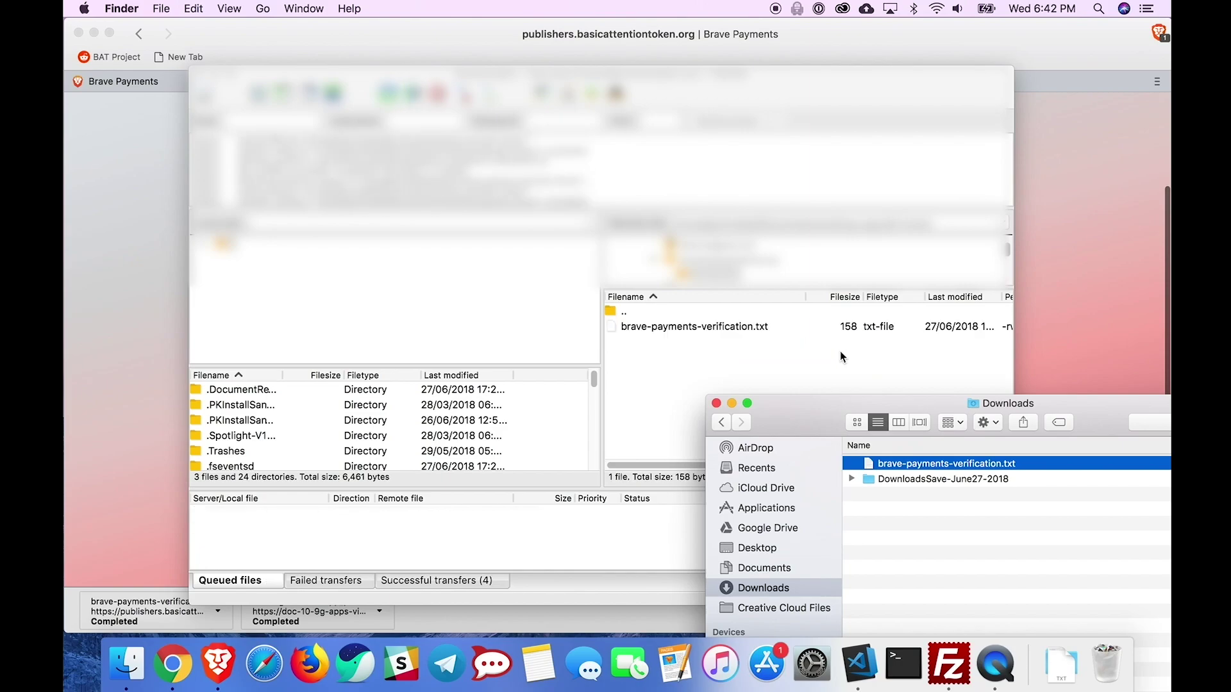
{"action": "left_click", "coordinate": [839, 352]}
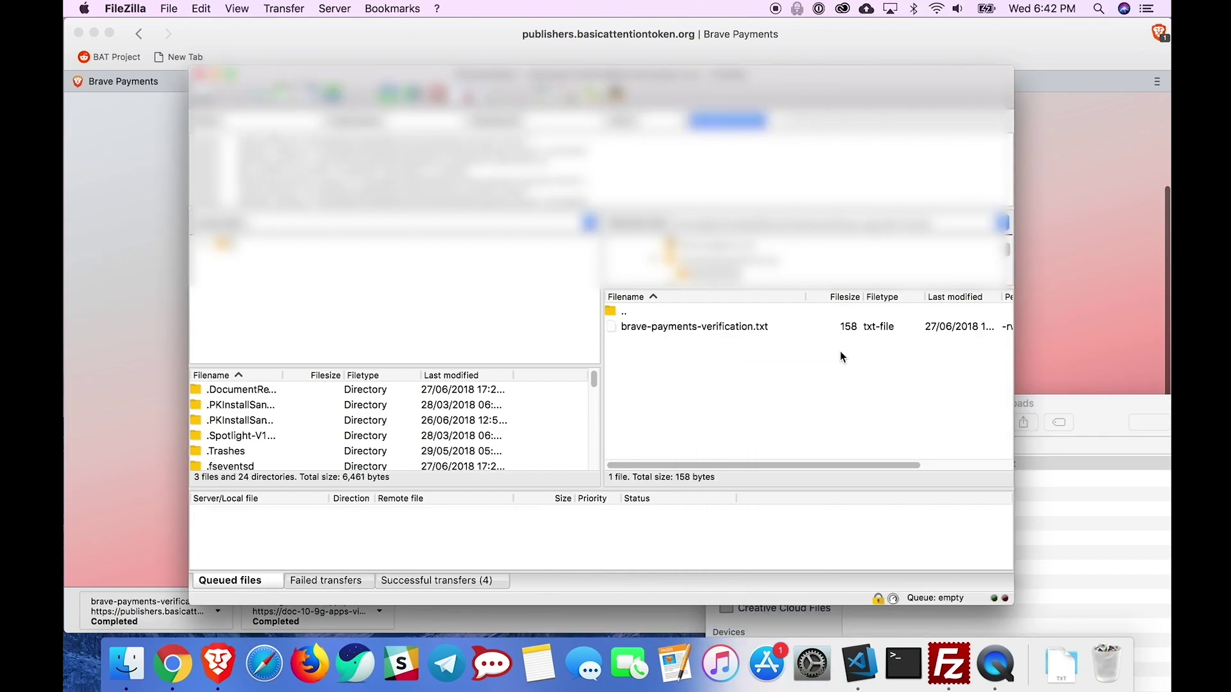
{"action": "left_click", "coordinate": [1066, 295]}
{"action": "scroll", "coordinate": [1067, 294], "scroll_direction": "down", "scroll_amount": 2}
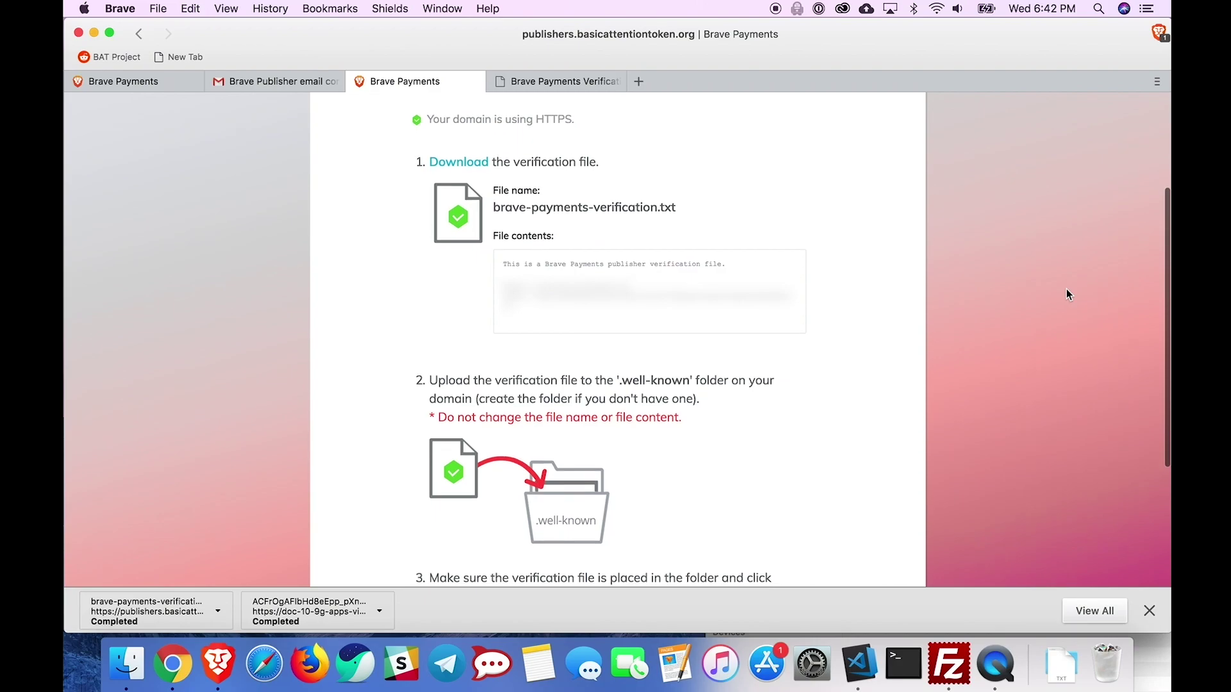
{"action": "scroll", "coordinate": [1066, 295], "scroll_direction": "down", "scroll_amount": 3}
{"action": "scroll", "coordinate": [1067, 294], "scroll_direction": "down", "scroll_amount": 3}
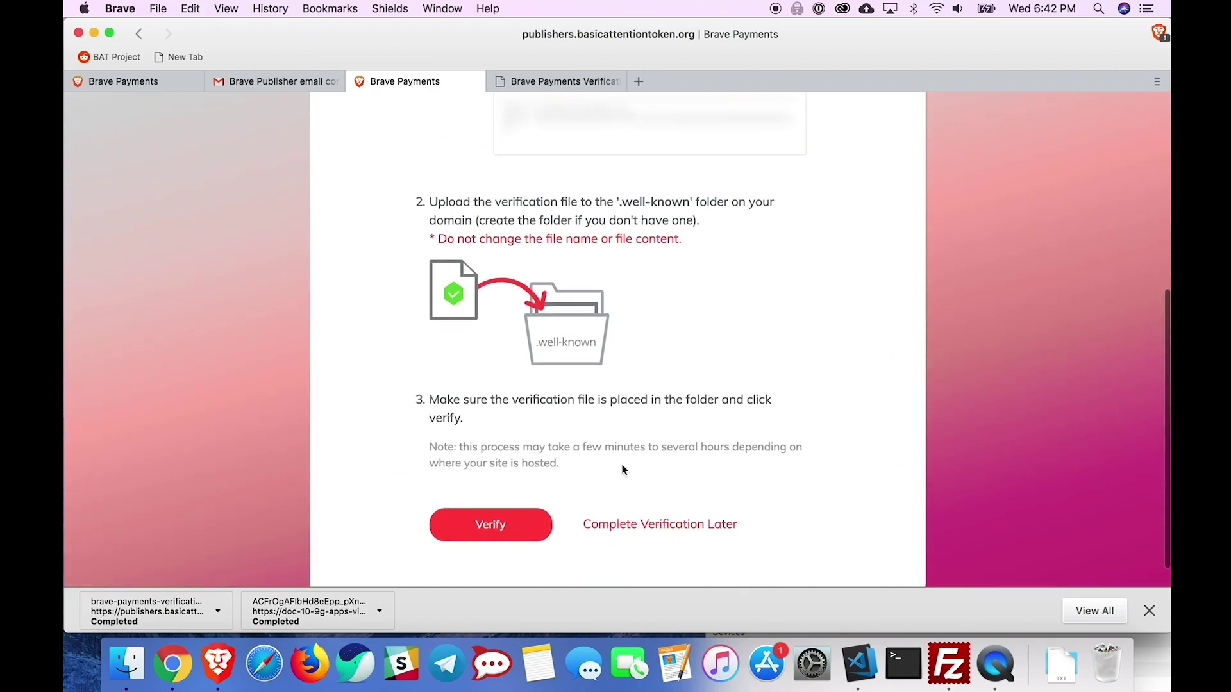
Step: Run the step 3 Verify check for the blockchainworkshop.org channel
{"action": "left_click", "coordinate": [505, 527]}
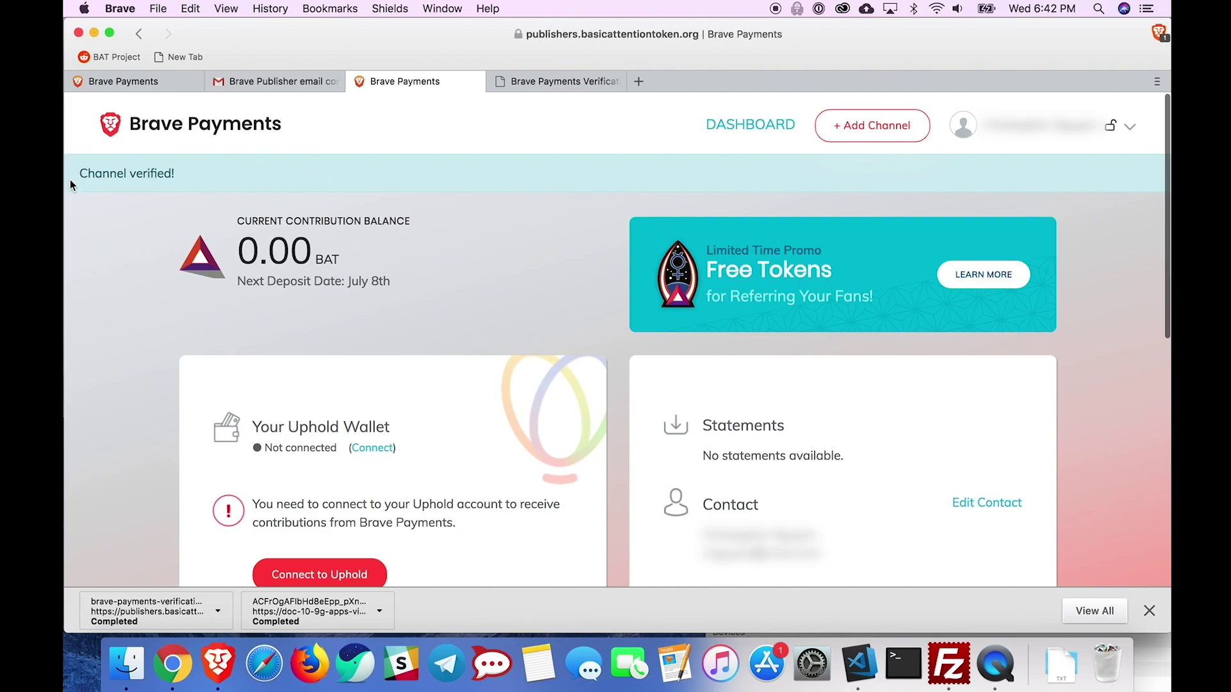
{"action": "scroll", "coordinate": [136, 301], "scroll_direction": "down", "scroll_amount": 5}
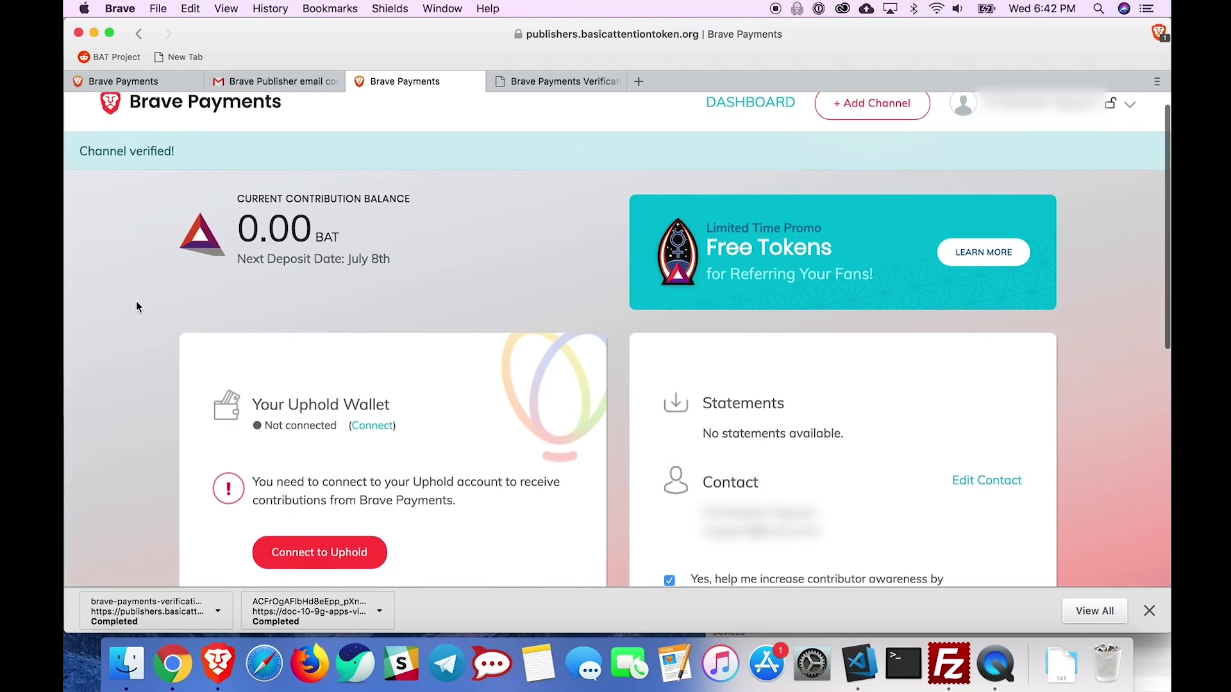
{"action": "scroll", "coordinate": [136, 301], "scroll_direction": "down", "scroll_amount": 5}
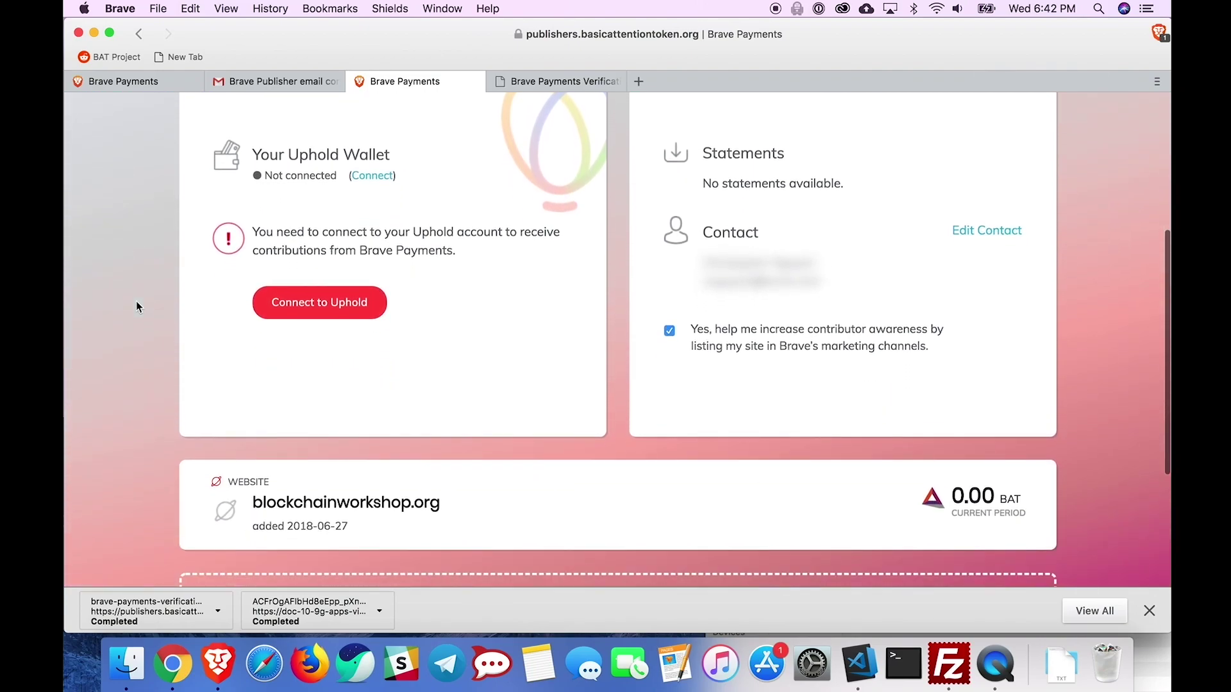
{"action": "scroll", "coordinate": [136, 302], "scroll_direction": "down", "scroll_amount": 3}
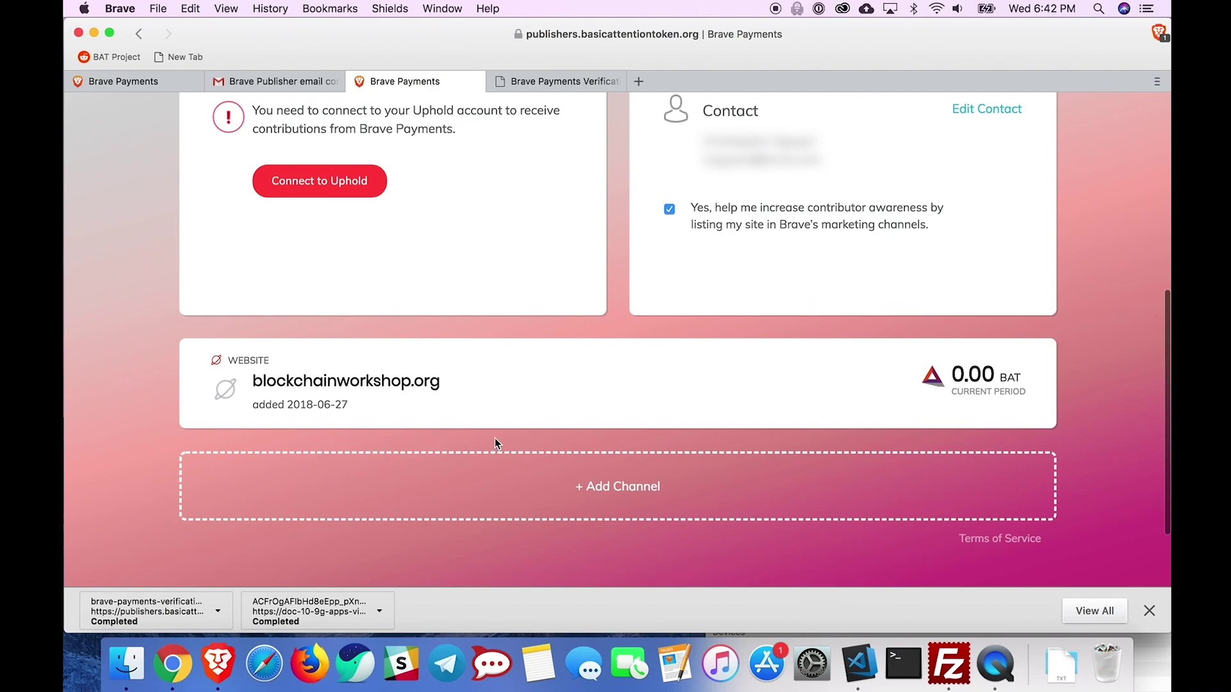